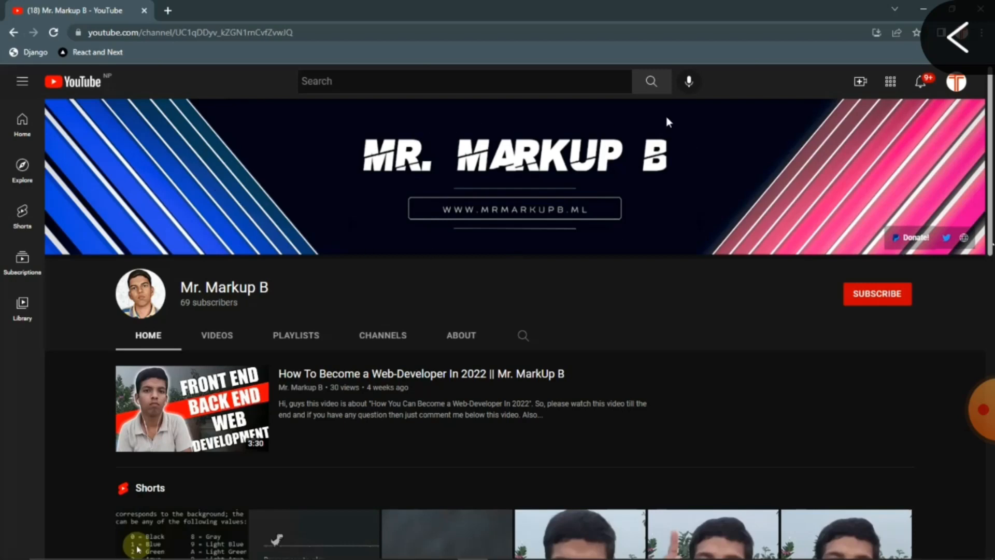
Subscribe to the channel and set its notification bell to All.
scroll(319, 510, "down", 2)
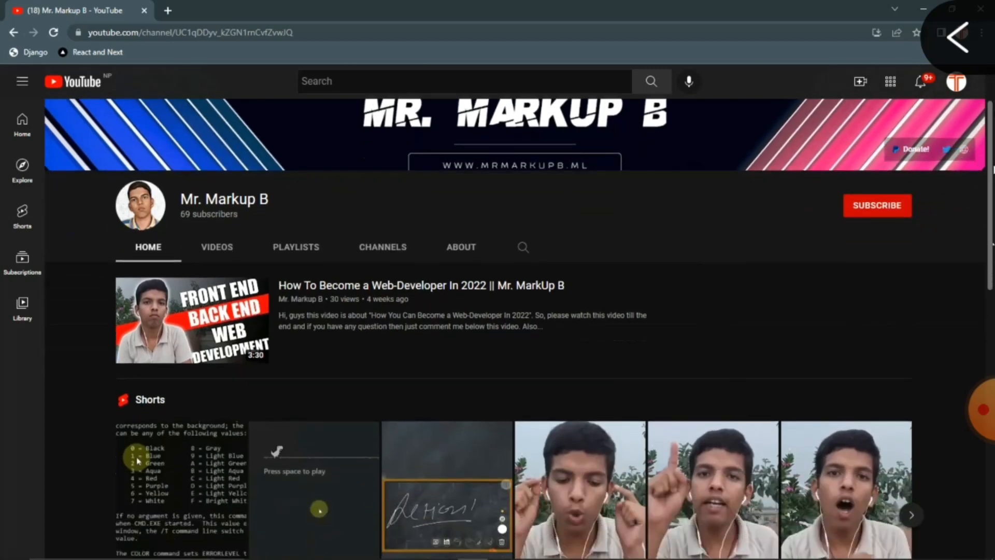
left_click_drag(994, 167, 994, 103)
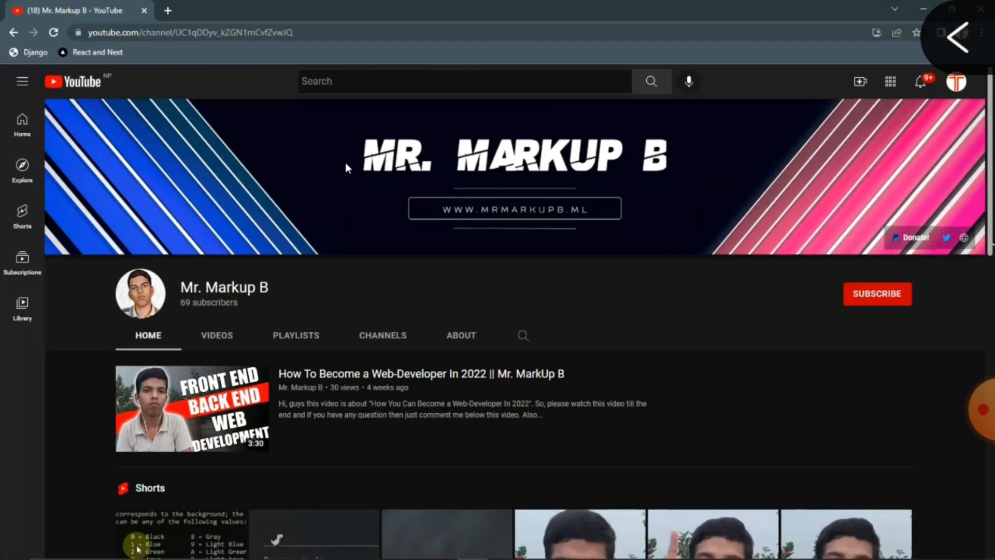
left_click(877, 294)
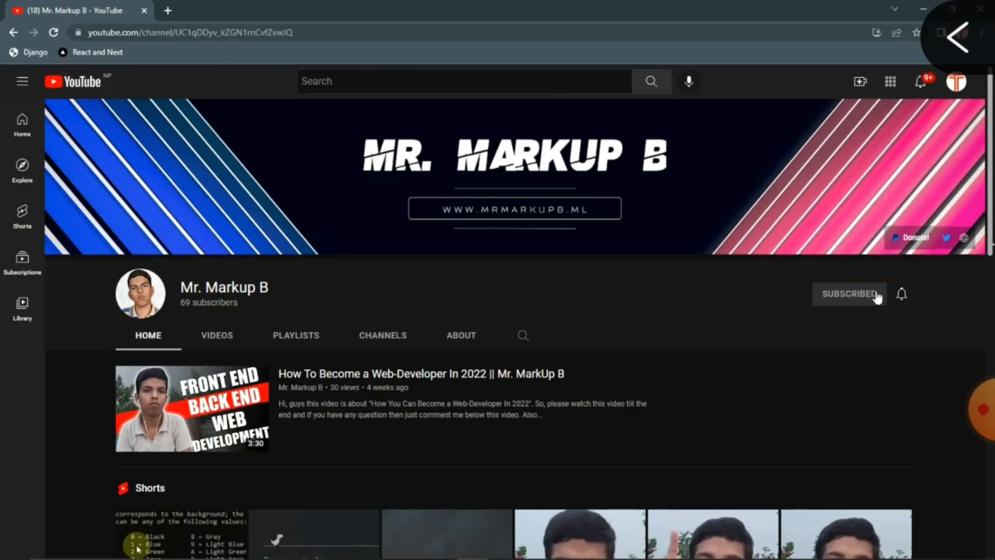
left_click(902, 296)
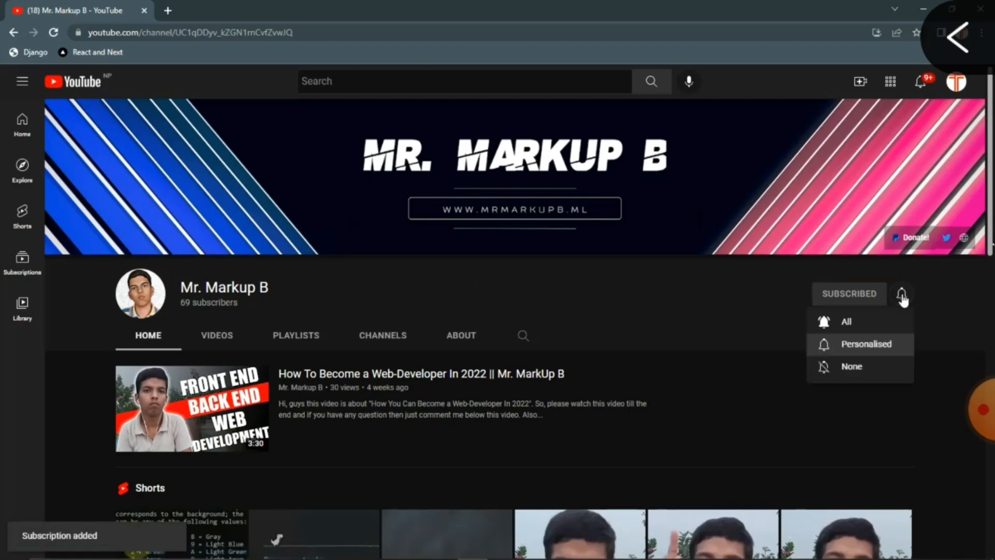
left_click(842, 323)
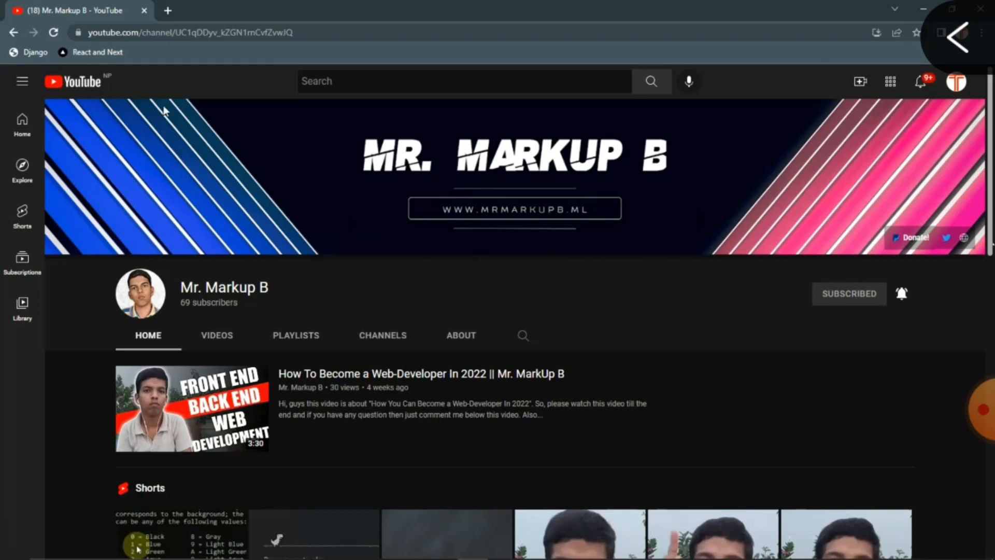
Load canva.com in a new Chrome tab and switch the browser to full screen.
left_click(167, 10)
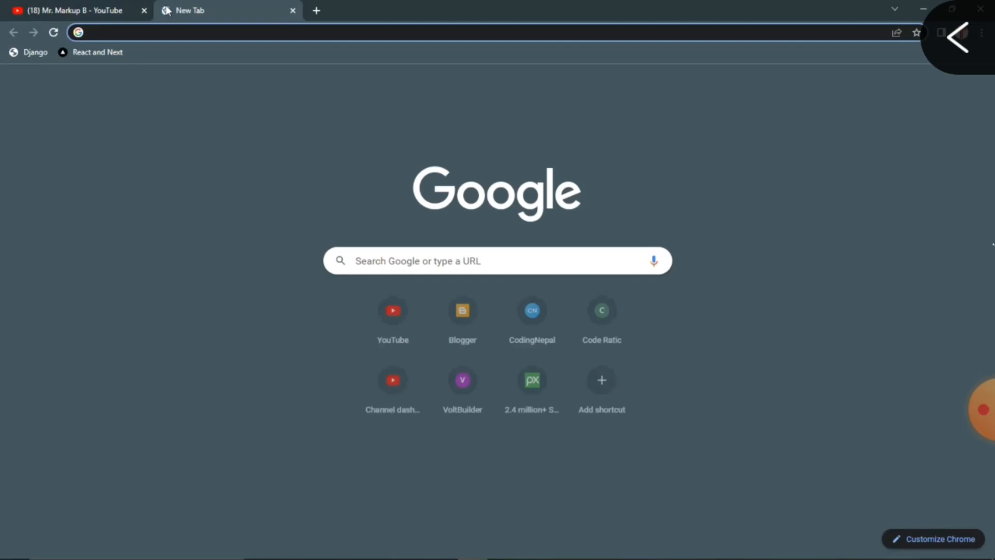
type("can")
key("Return")
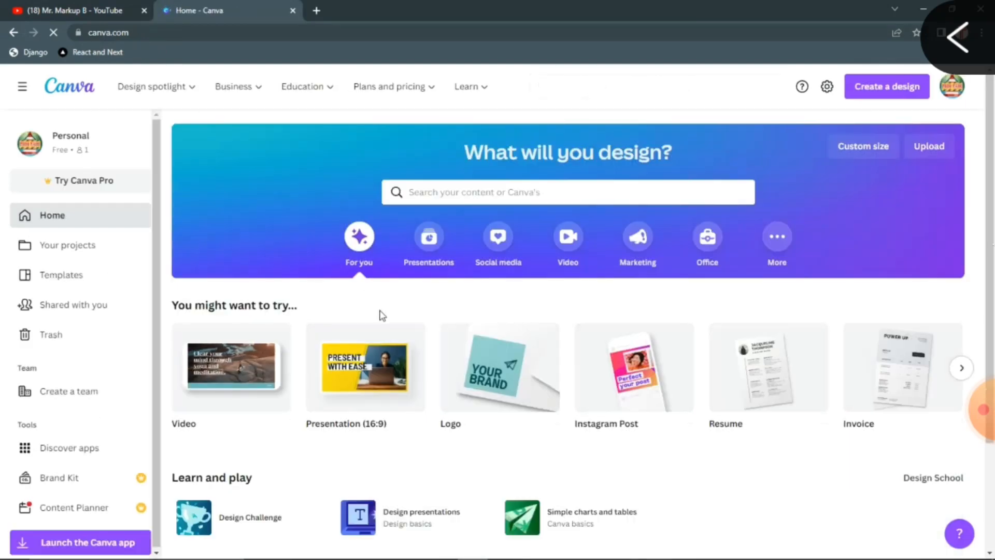
mouse_move(370, 377)
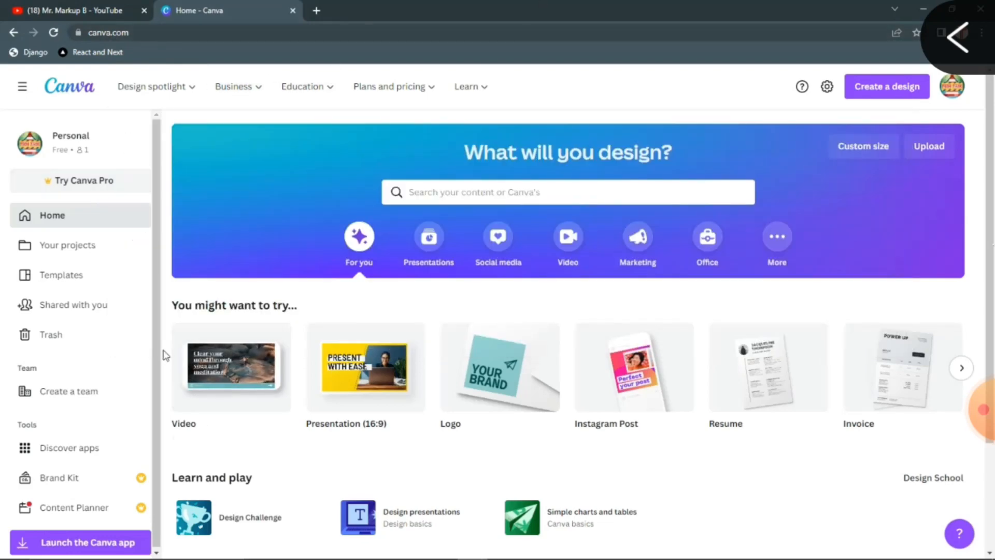
key("F11")
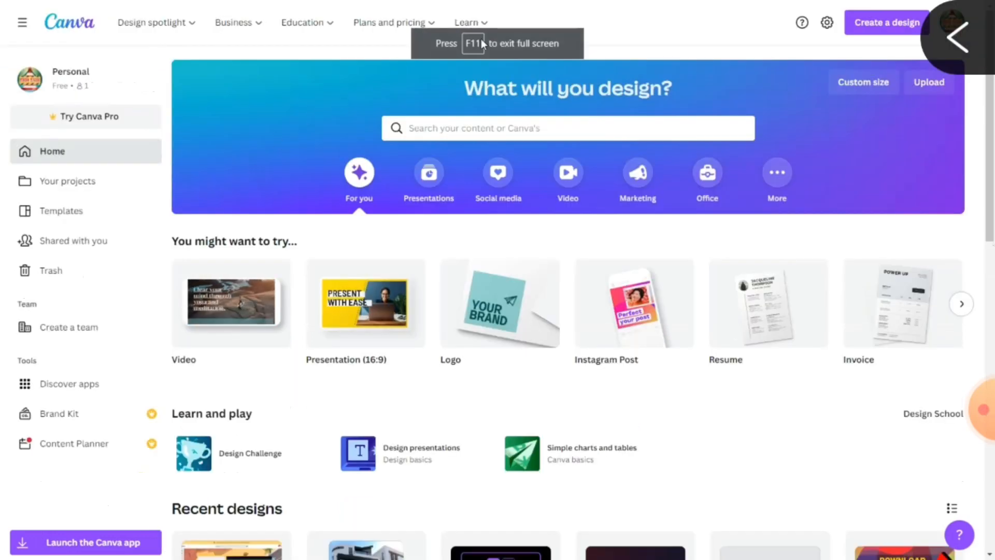
mouse_move(306, 22)
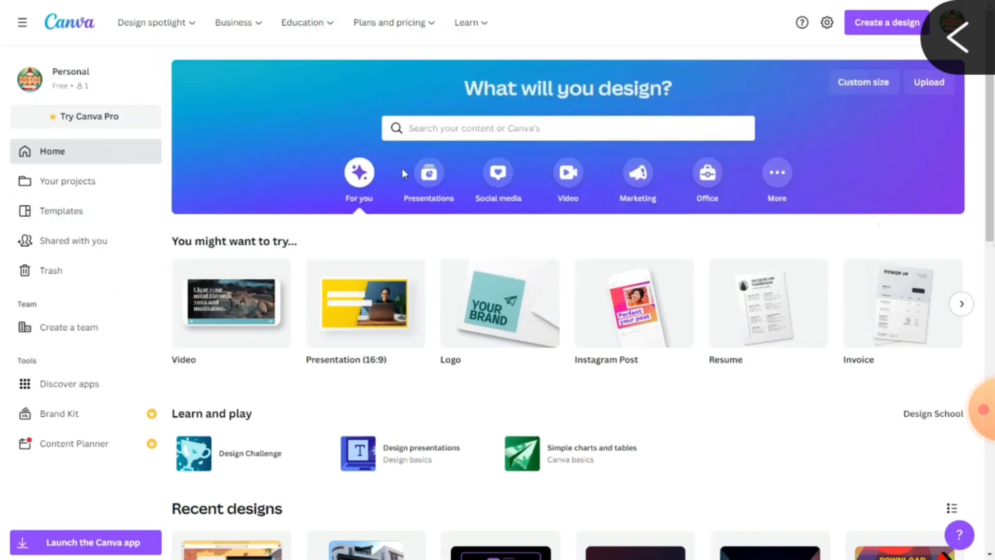
Search Canva for 'youtube channel art' templates and scroll through the results.
left_click(486, 128)
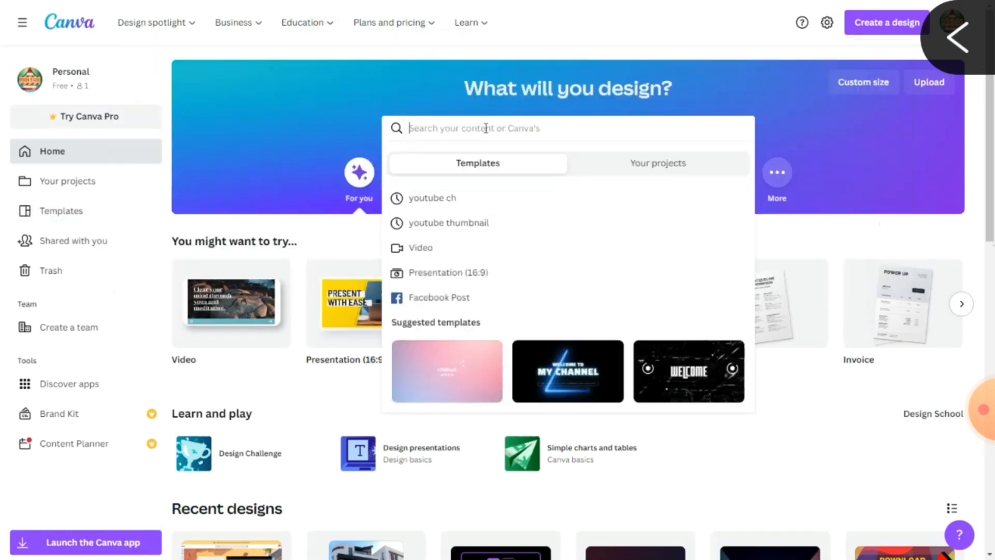
type("you")
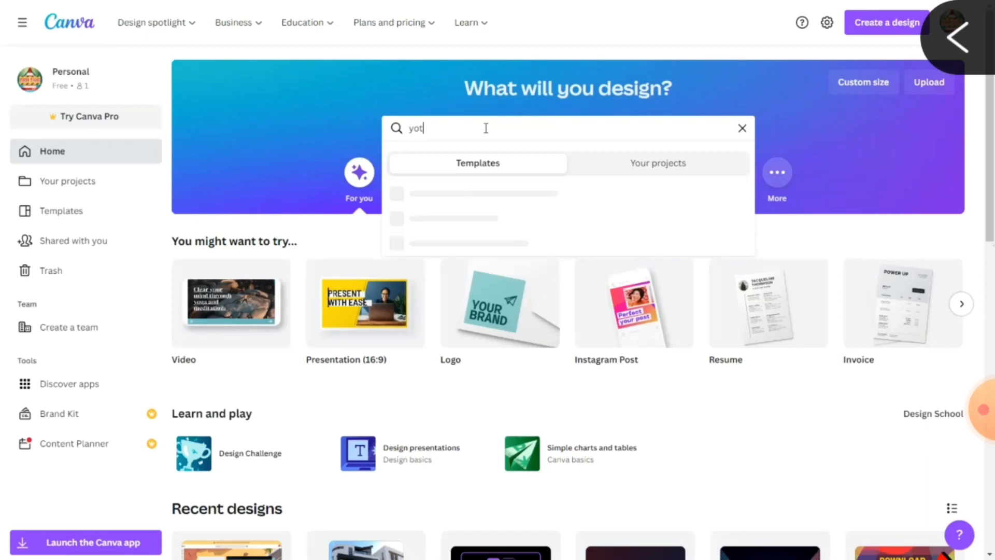
type("tube cha")
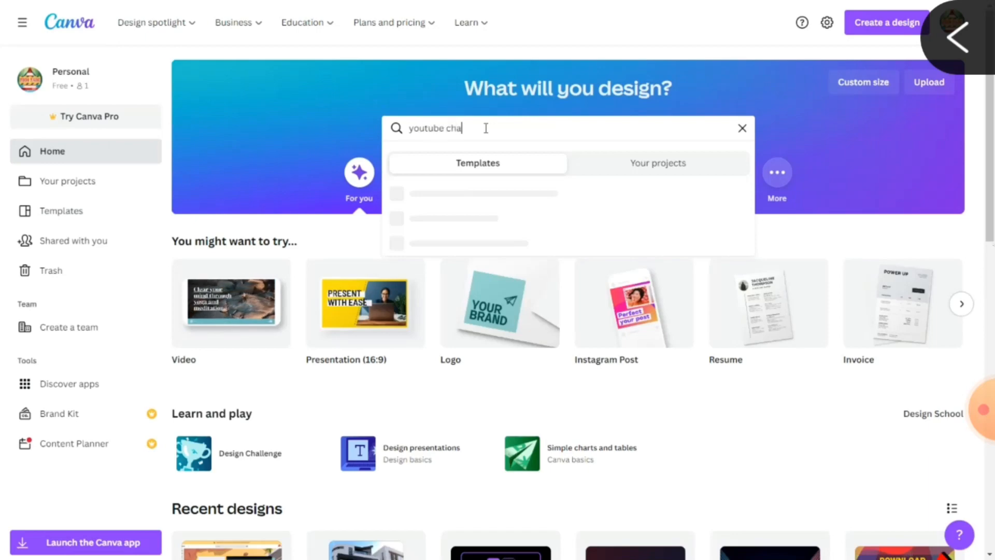
type("nnel art")
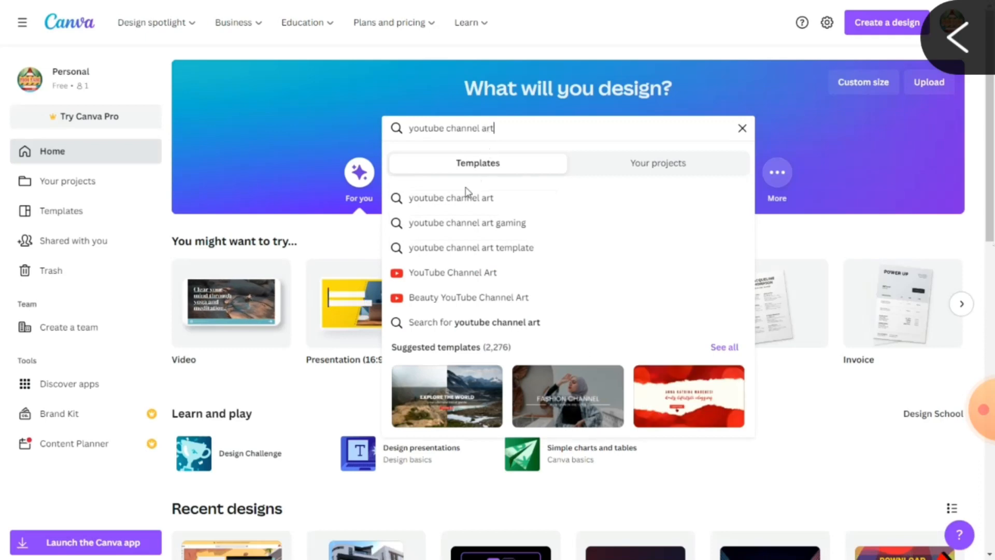
left_click(468, 286)
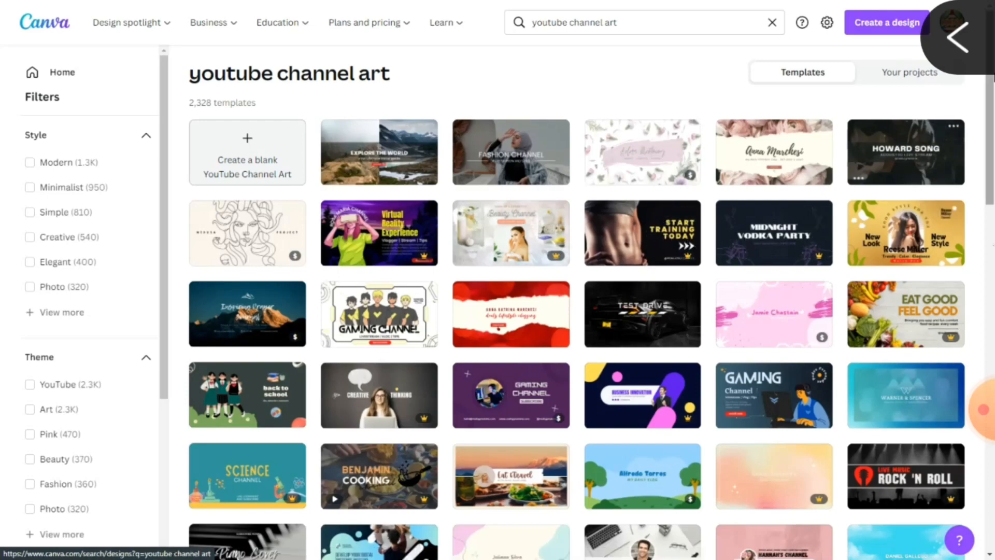
left_click_drag(991, 125, 992, 203)
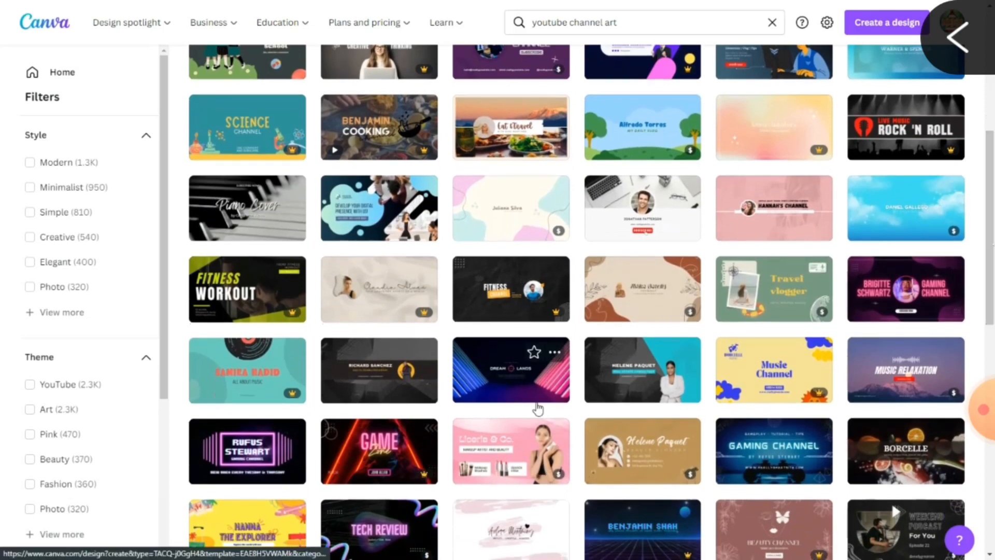
Open the neon Dream Lands gaming template and delete its DREAM and LANDS title words.
left_click(505, 370)
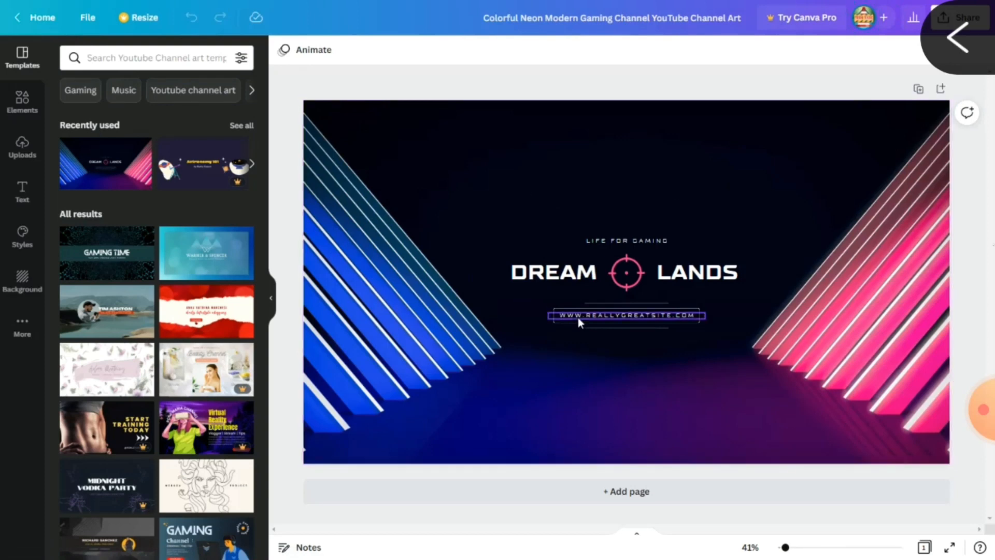
left_click(567, 274)
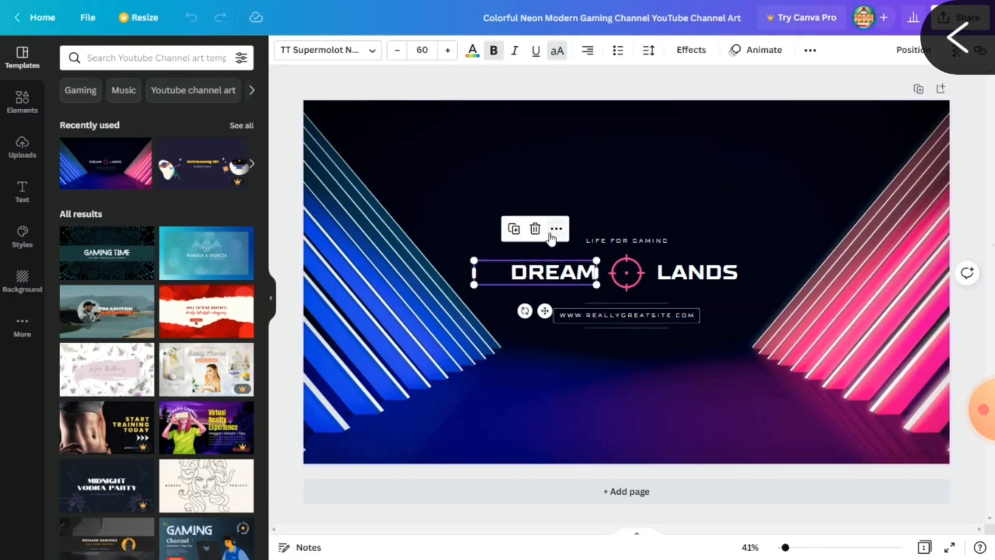
left_click(535, 229)
left_click(673, 269)
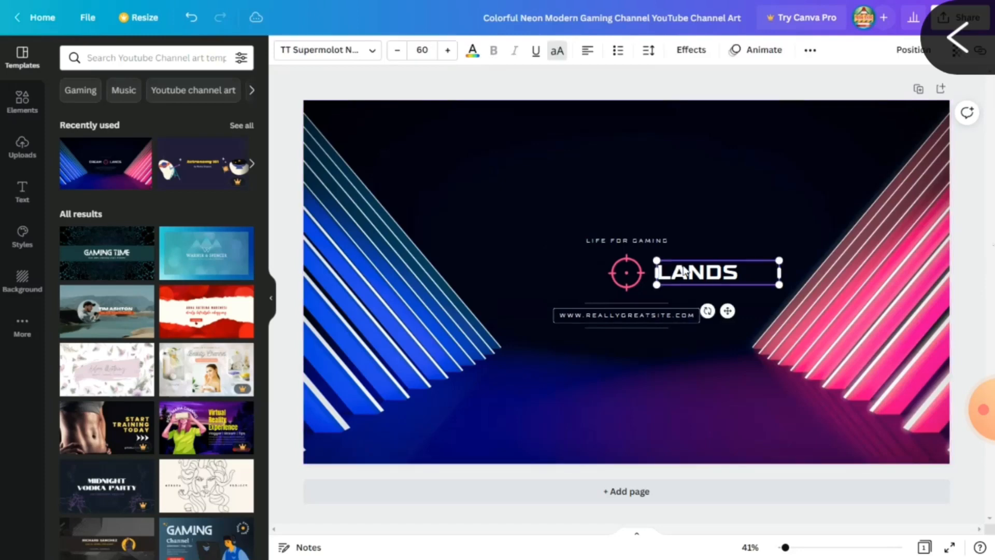
double_click(711, 266)
left_click(749, 273)
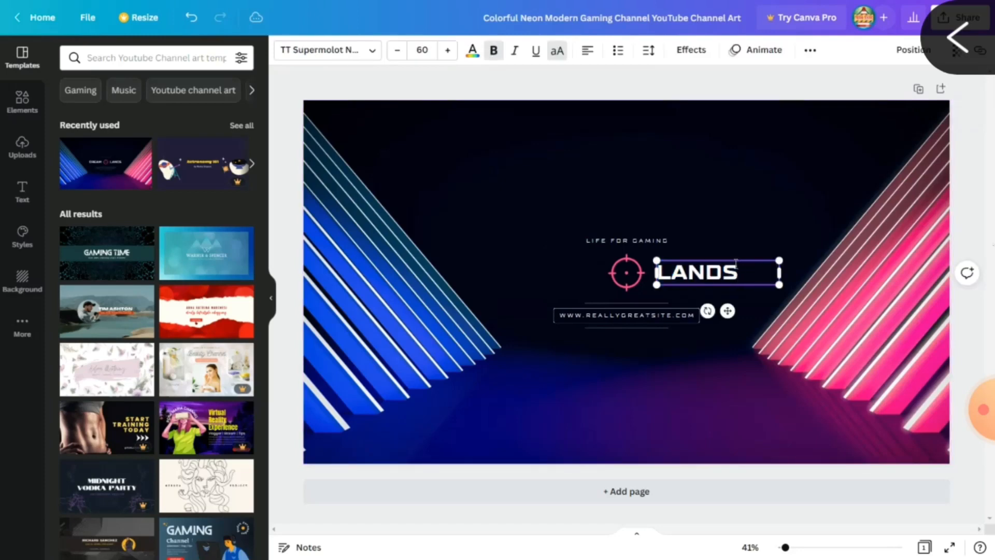
left_click(762, 331)
left_click(729, 275)
left_click(718, 228)
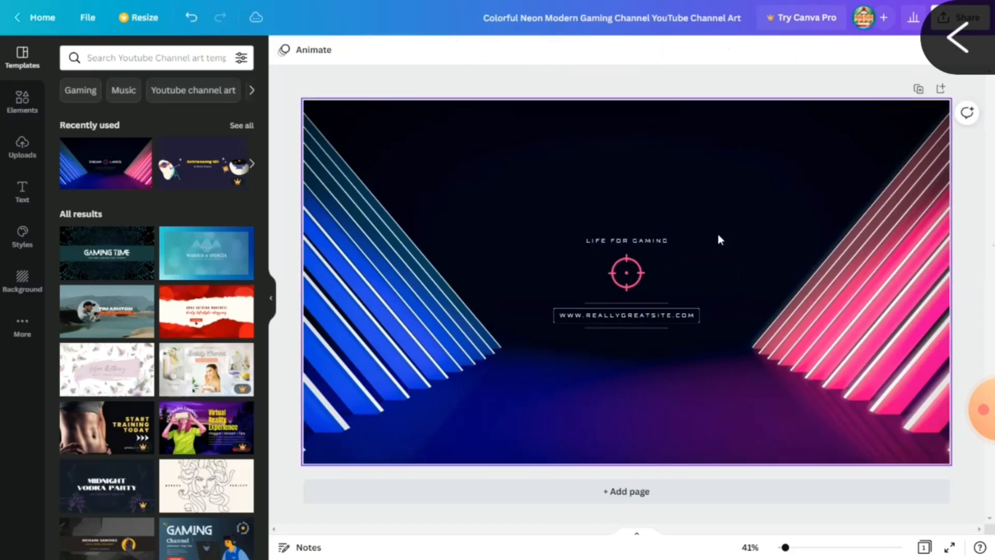
Delete the crosshair graphic and the LIFE FOR GAMING tagline.
left_click(641, 268)
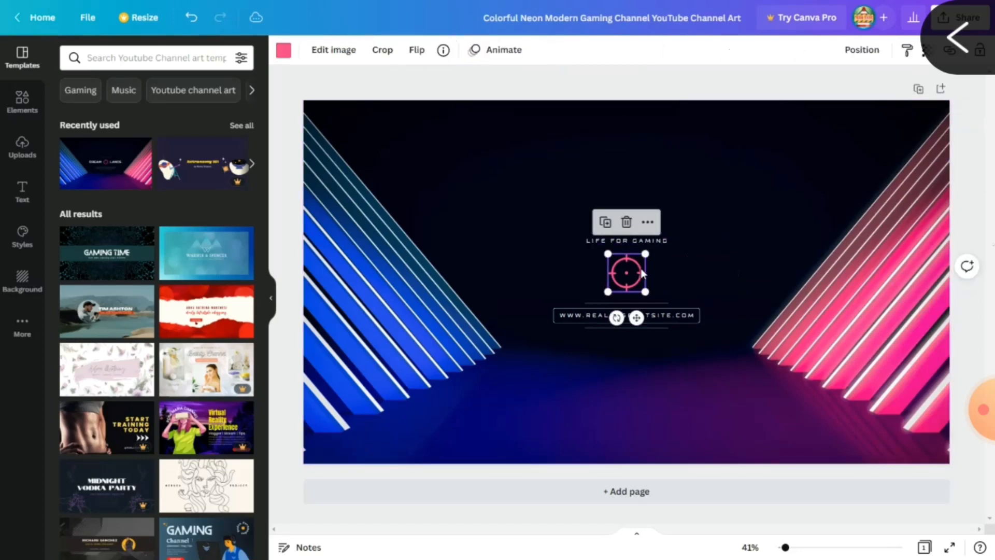
left_click(626, 223)
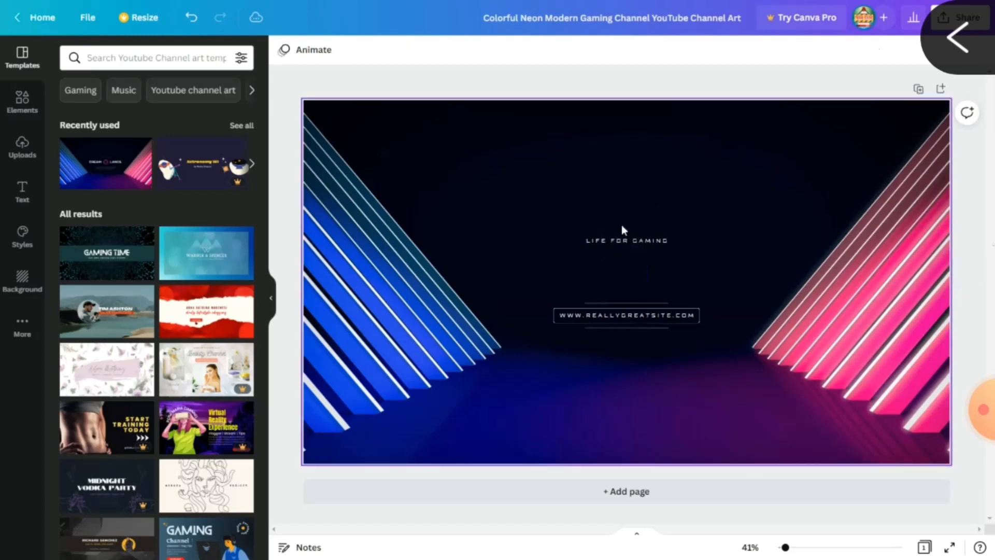
left_click(623, 243)
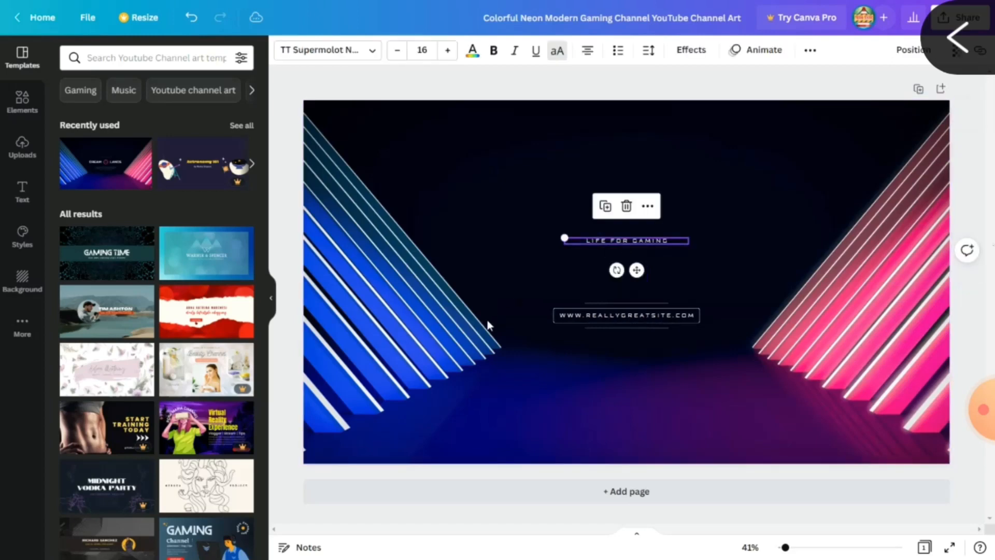
key("Delete")
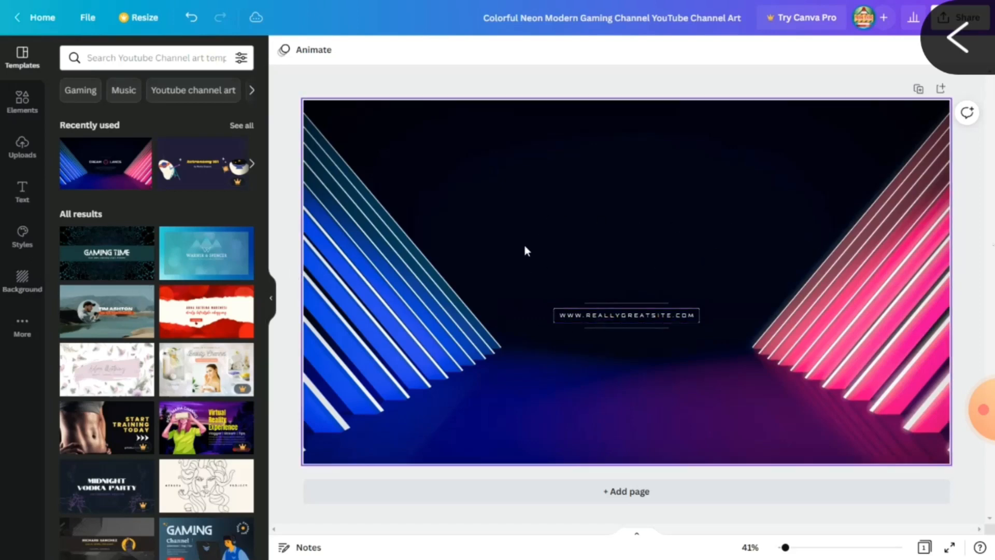
Add the uploaded MR. MARKUP B image to the banner.
left_click(22, 149)
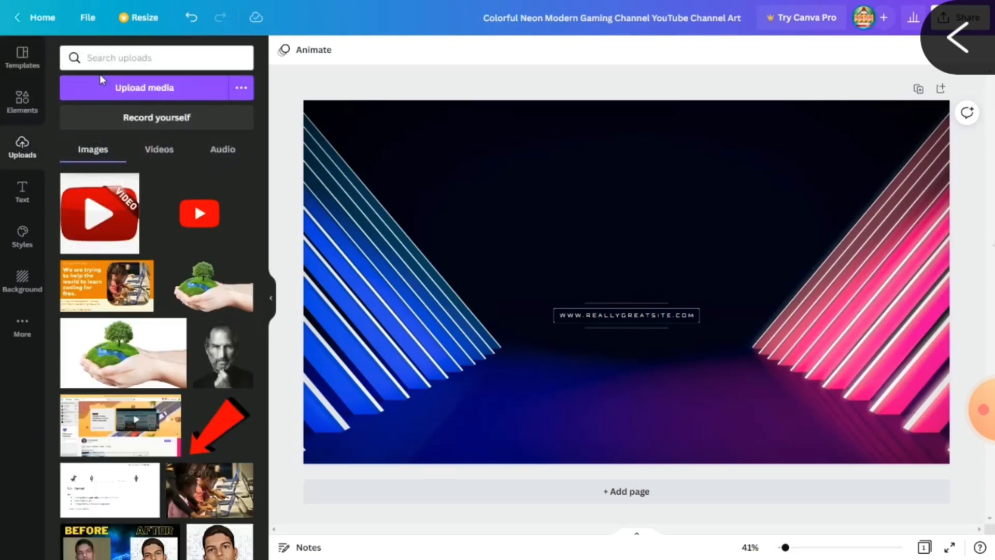
left_click_drag(264, 244, 262, 557)
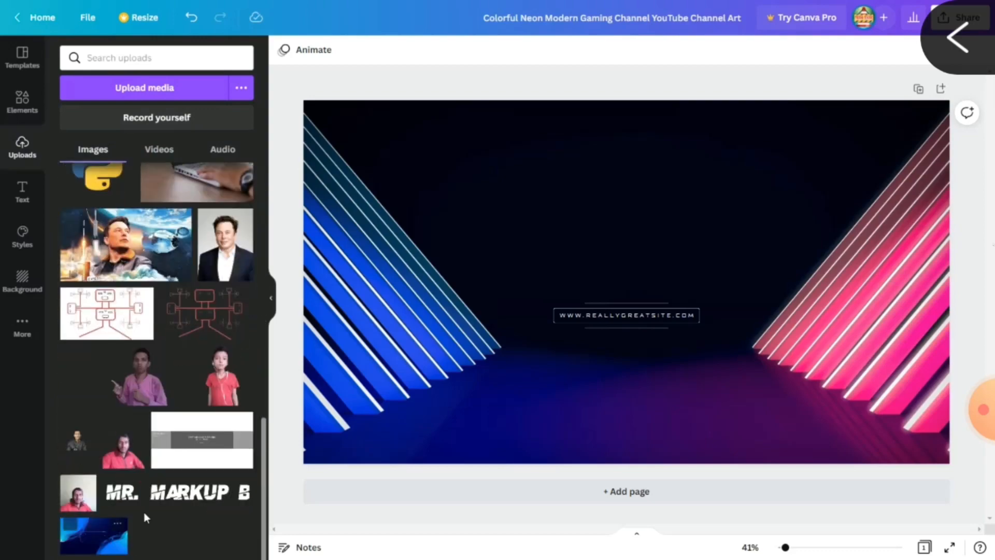
left_click(151, 490)
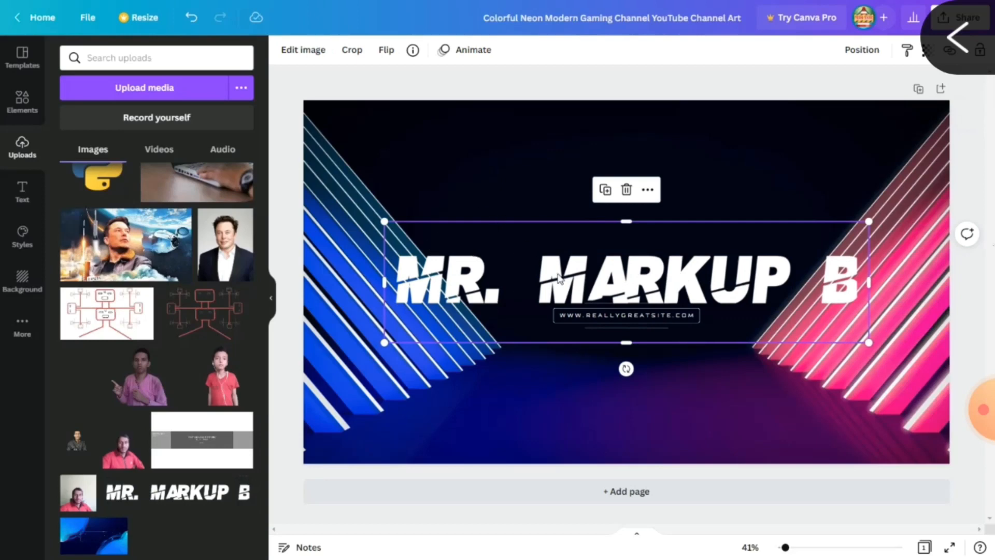
Shrink the MR. MARKUP B image and centre it just above the web address.
left_click(22, 67)
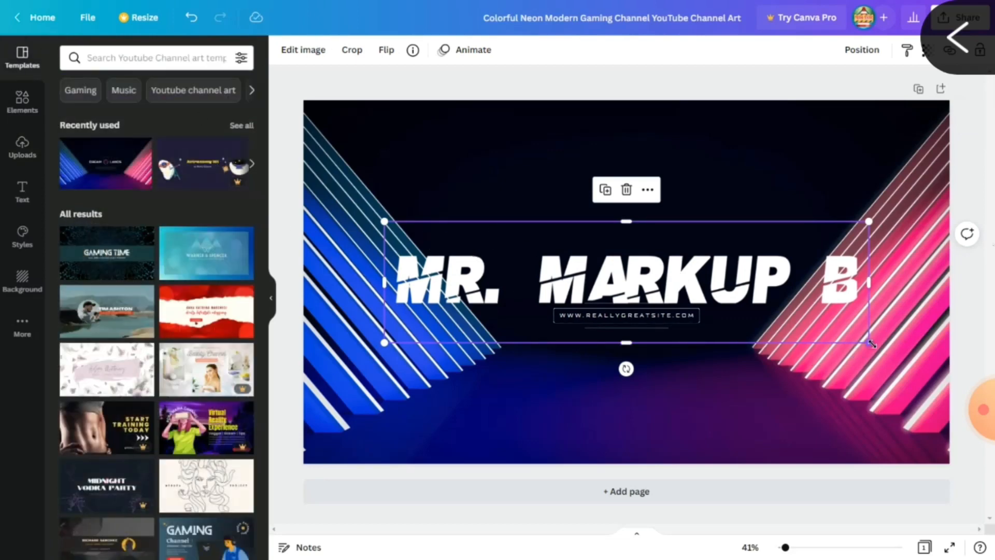
left_click_drag(871, 344, 641, 306)
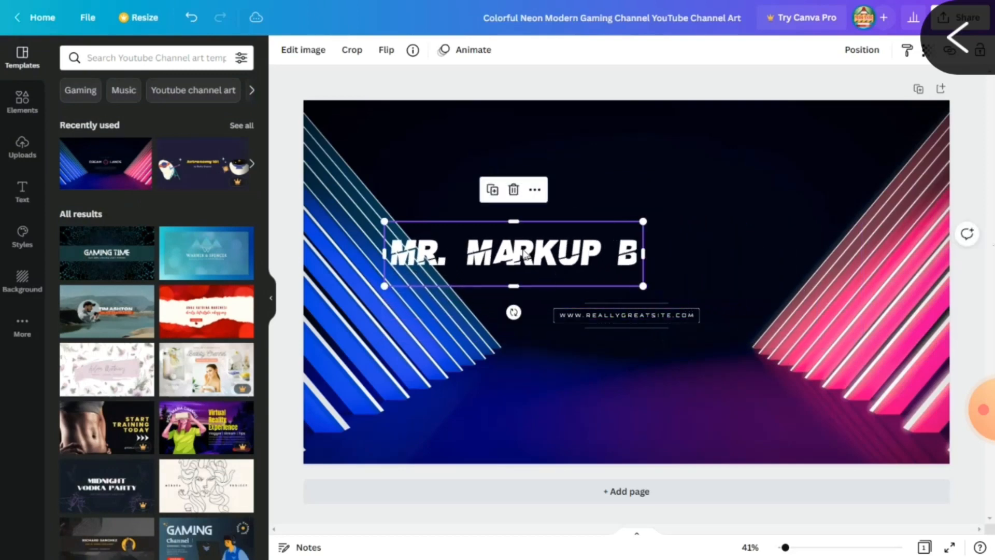
left_click_drag(525, 254, 637, 244)
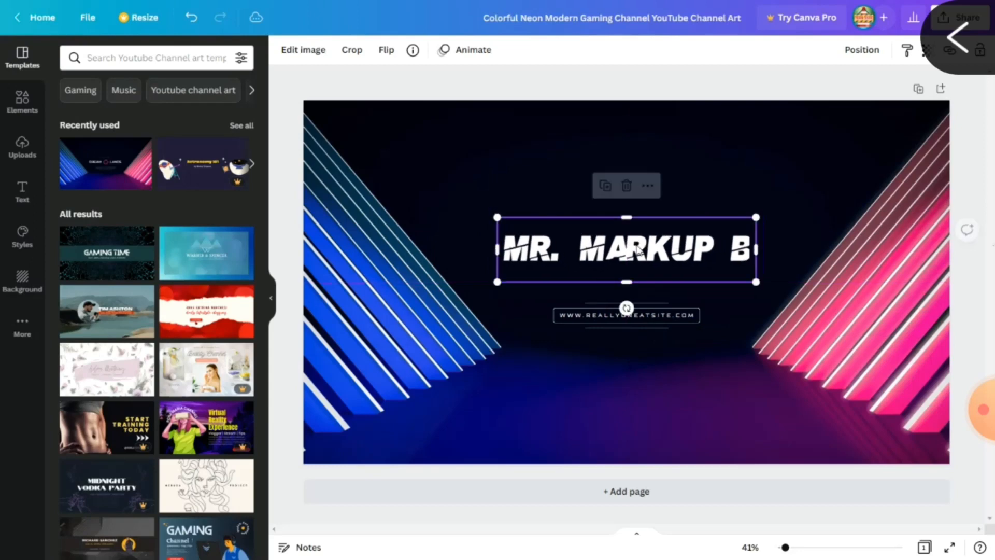
left_click(658, 329)
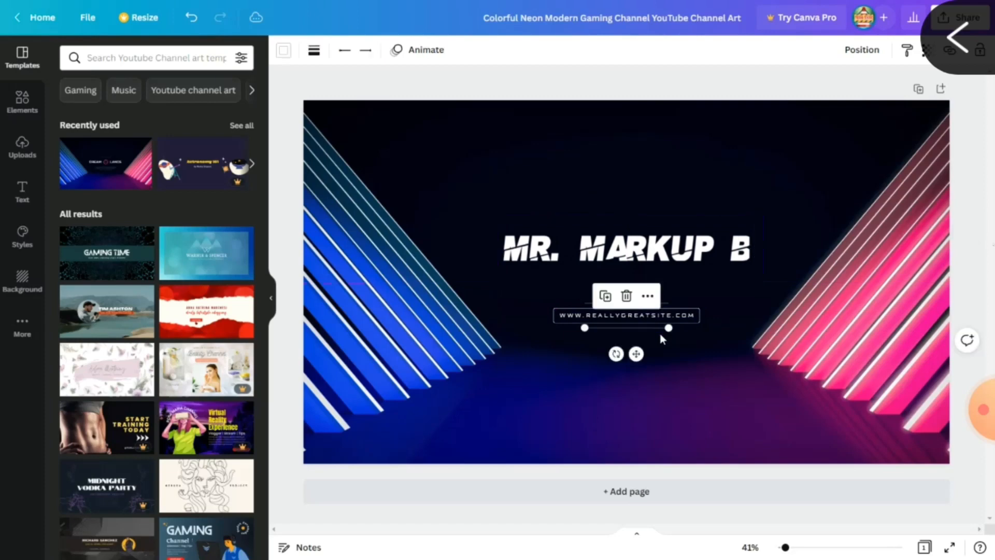
left_click(683, 259)
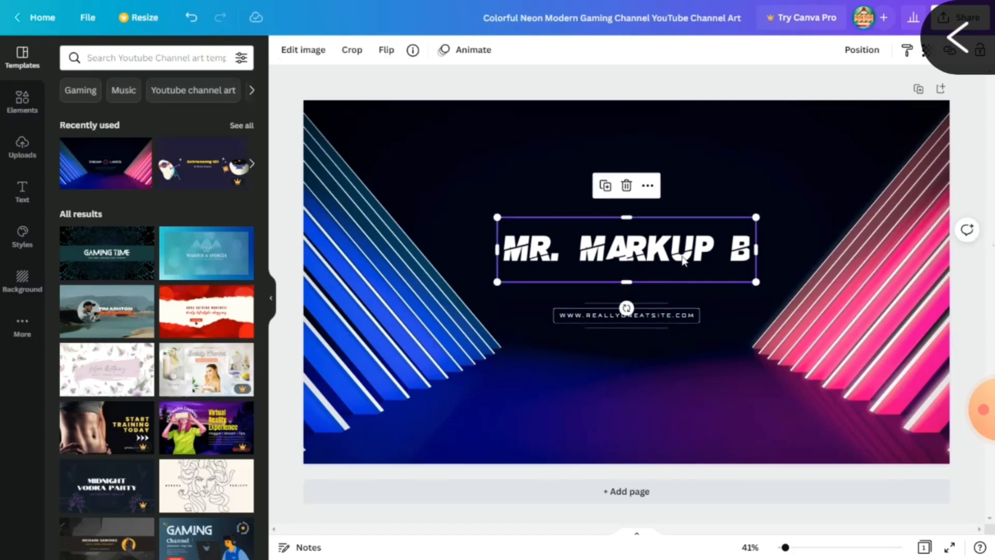
key("Down")
key("Down")
key("Down")
key("Down")
key("Down")
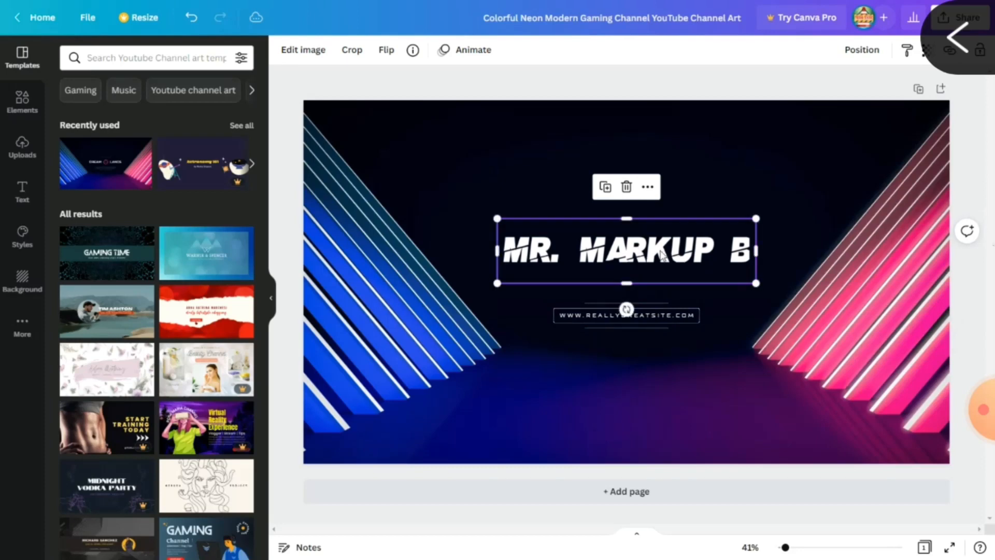
double_click(661, 317)
key("BackSpace")
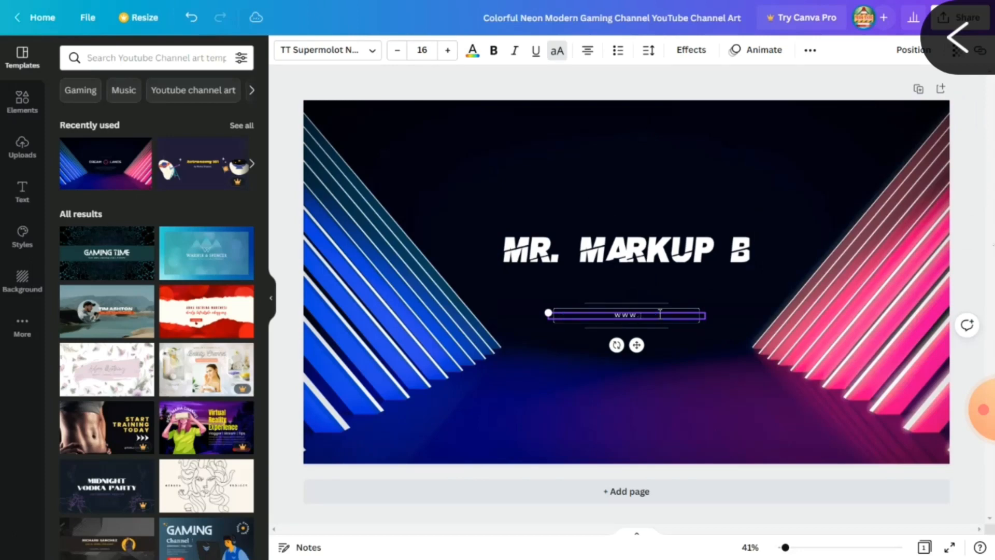
type("WWW.MRMARKUPB.ML")
Nudge the upper decorative line and the web address box up toward the title.
left_click(638, 303)
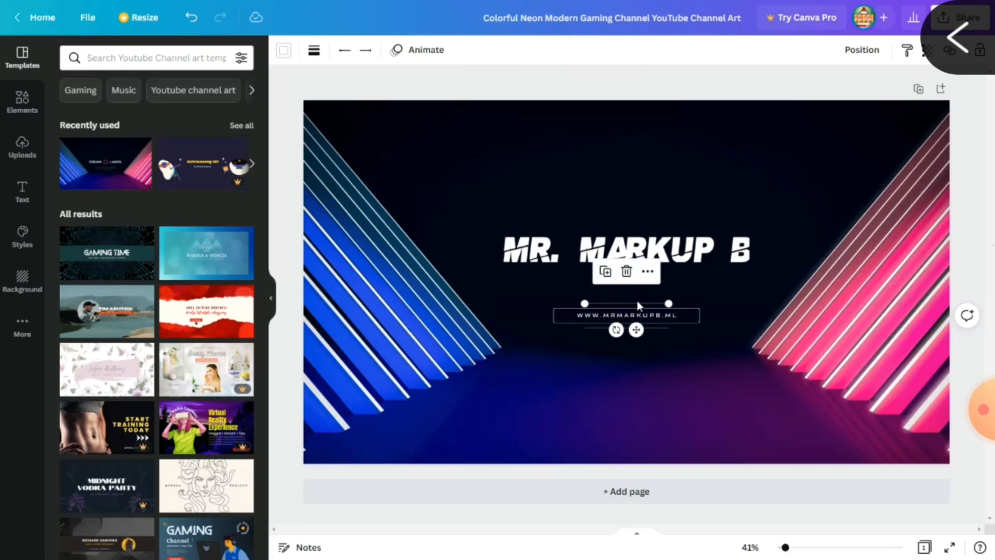
key("Up")
key("Up")
key("Up")
key("Up")
key("Up")
key("Up")
key("Up")
key("Up")
key("Up")
key("Up")
key("Up")
key("Up")
key("Up")
key("Up")
key("Up")
key("Up")
key("Up")
key("Up")
key("Up")
key("Up")
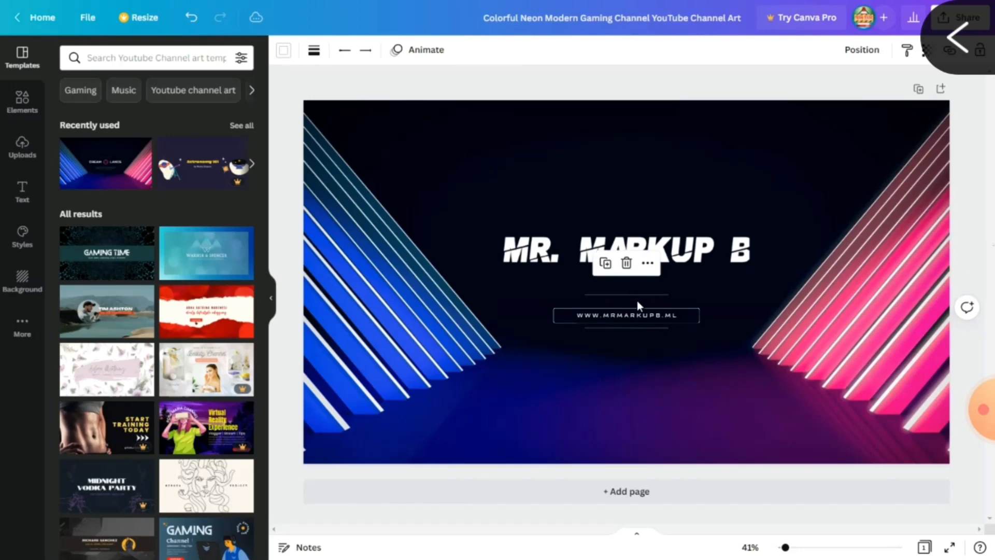
key("Up")
key("Up")
key("Up")
key("Up")
key("Up")
key("Up")
key("Up")
key("Up")
key("Up")
key("Up")
key("Up")
key("Up")
key("Up")
key("Up")
key("Up")
key("Up")
key("Up")
key("Up")
key("Up")
key("Up")
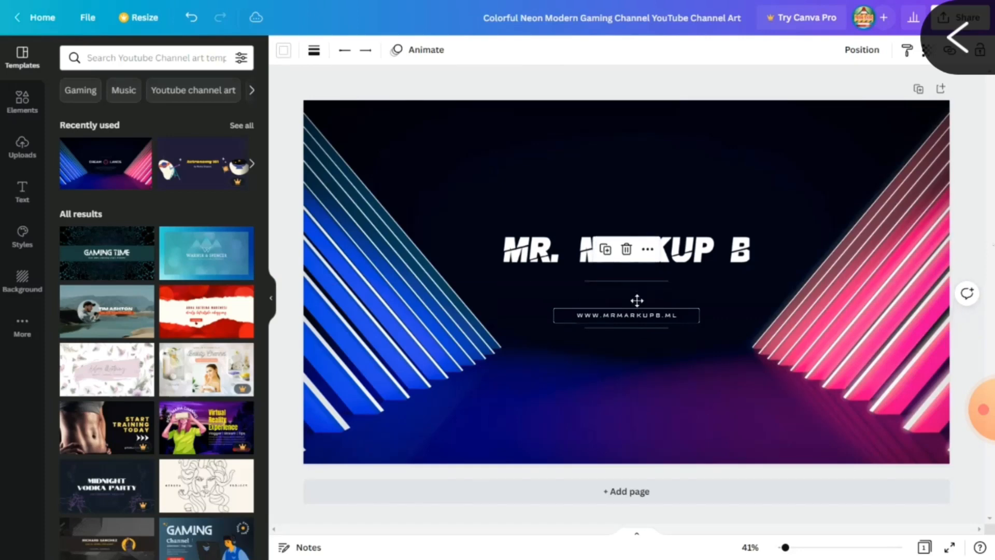
key("Up")
key("Up")
key("Up")
key("Up")
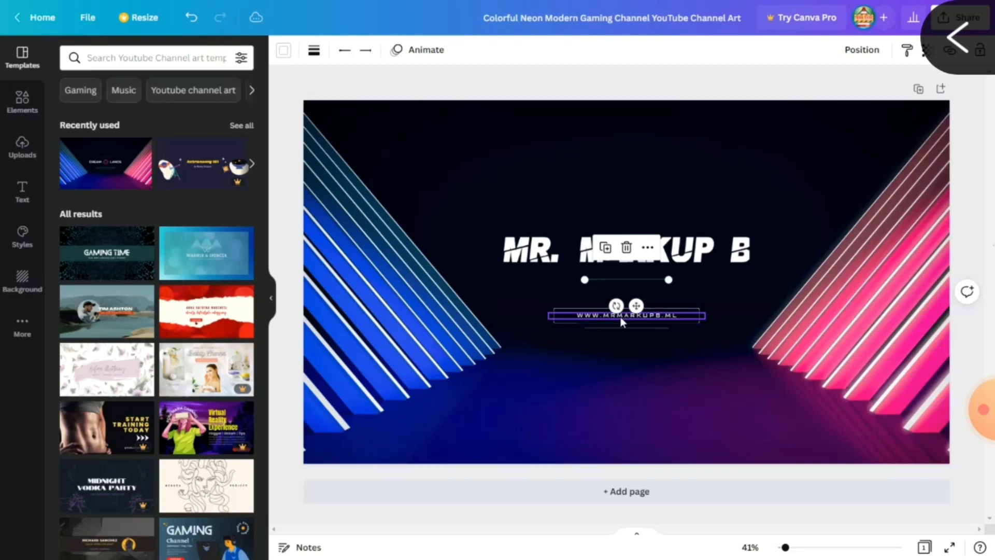
left_click(565, 308)
key("Up")
key("Up")
key("Up")
key("Up")
key("Up")
key("Up")
key("Up")
key("Up")
key("Up")
key("Up")
key("Up")
key("Up")
key("Up")
key("Up")
key("Up")
key("Up")
key("Up")
key("Up")
key("Up")
key("Up")
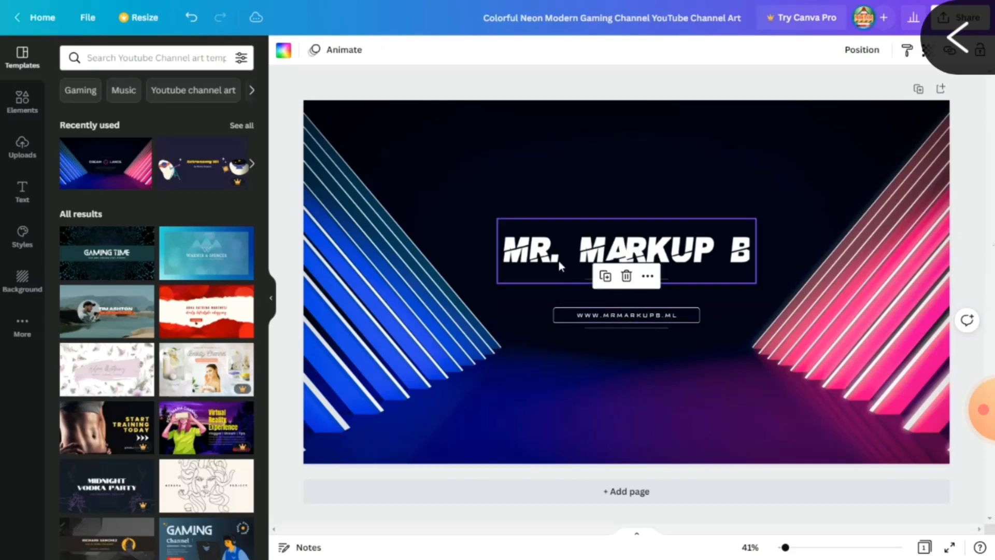
key("Up")
key("Up")
key("Up")
key("Up")
key("Up")
key("Up")
key("Up")
key("Up")
key("Up")
key("Up")
key("Up")
key("Up")
key("Up")
key("Up")
key("Up")
key("Up")
key("Up")
key("Up")
key("Up")
key("Up")
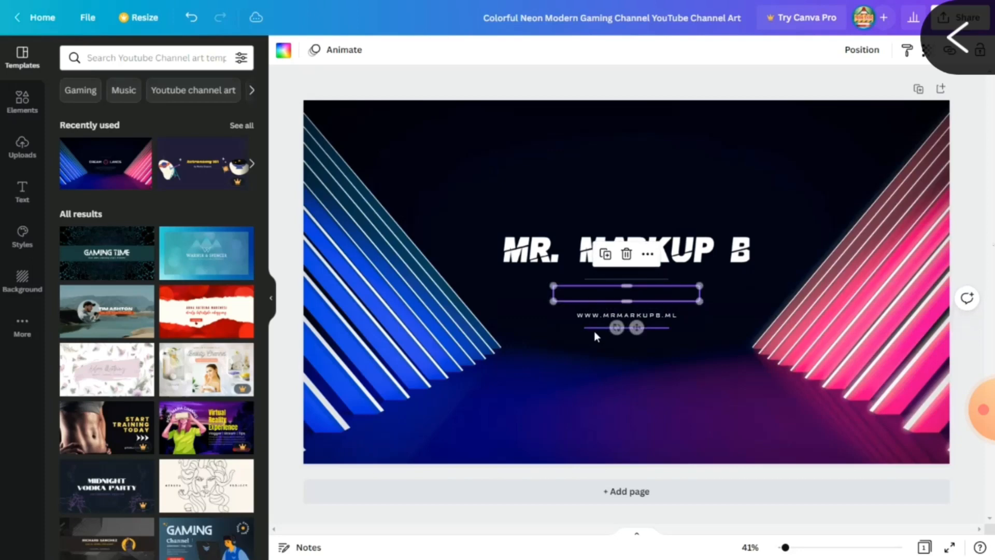
key("Up")
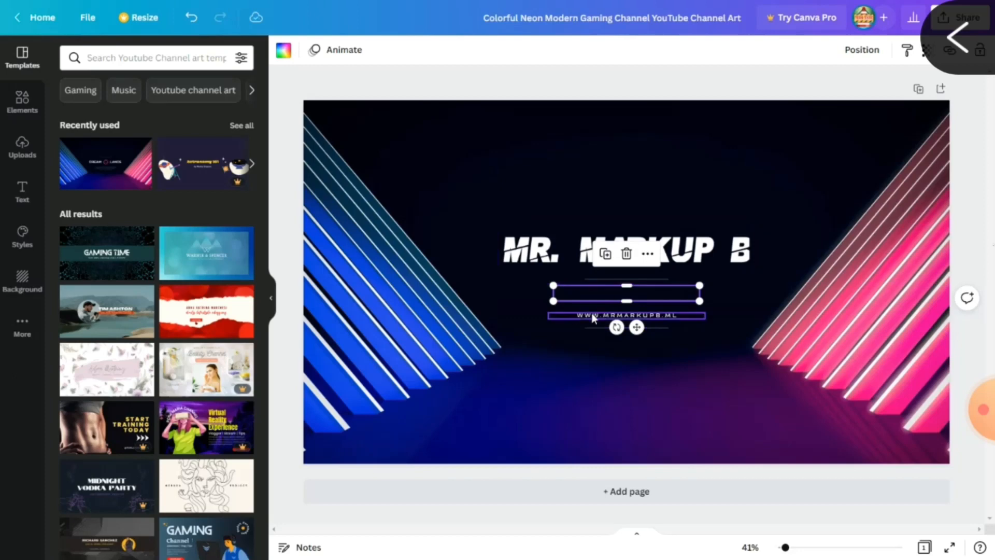
left_click(592, 314)
key("Up")
key("Up")
key("Up")
key("Up")
key("Up")
key("Up")
key("Up")
key("Up")
key("Up")
key("Up")
key("Up")
key("Up")
key("Up")
key("Up")
key("Up")
key("Up")
key("Up")
key("Up")
key("Up")
key("Up")
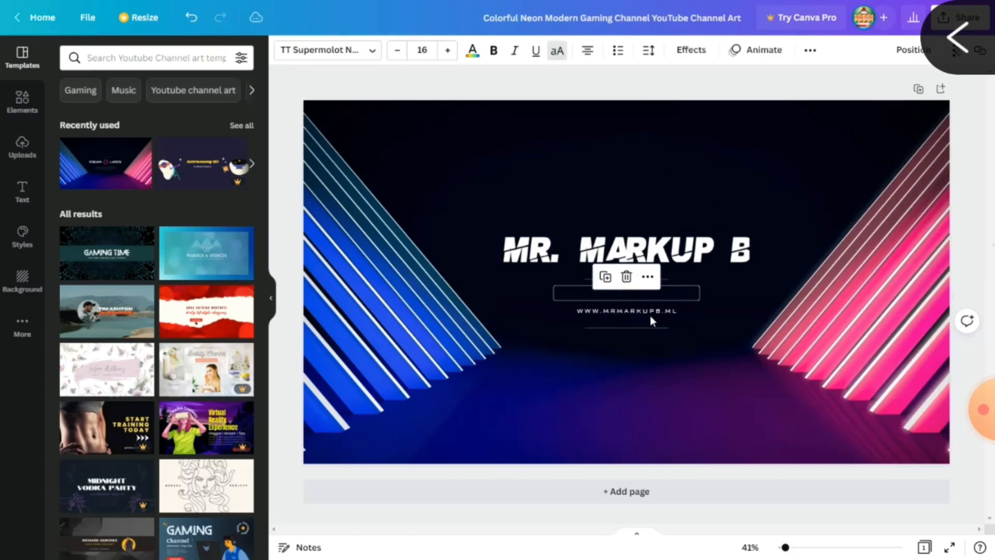
key("Up")
key("Up")
key("Up")
key("Up")
key("Up")
key("Up")
key("Up")
key("Up")
key("Up")
key("Up")
key("Up")
key("Up")
key("Up")
key("Up")
key("Up")
key("Up")
key("Up")
key("Up")
key("Up")
key("Up")
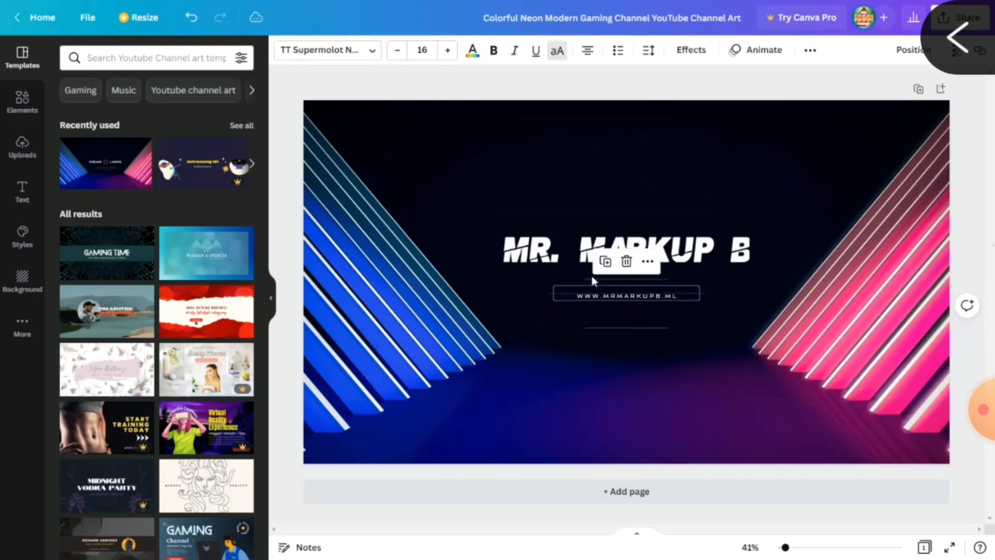
left_click(656, 328)
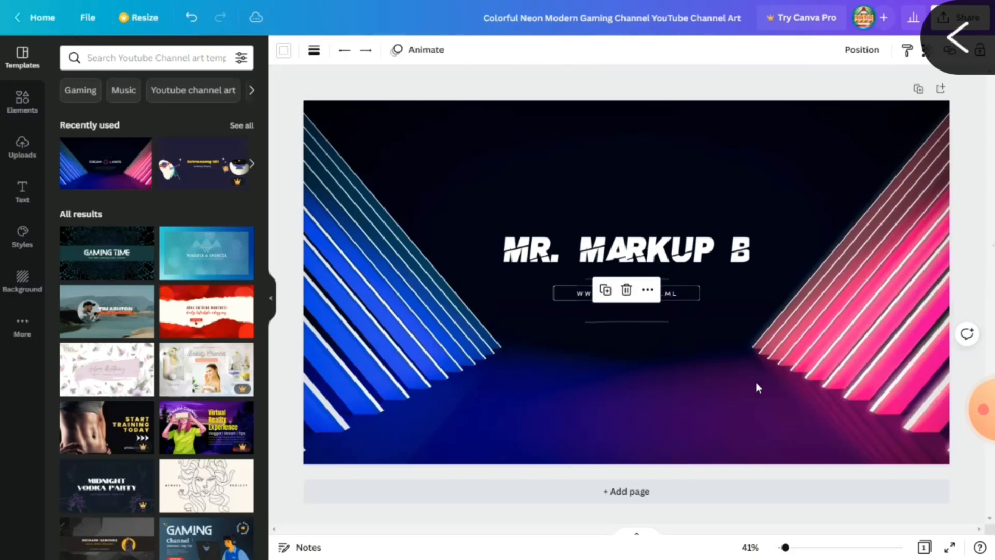
key("Up")
key("Up")
key("Up")
key("Up")
key("Up")
key("Up")
key("Up")
key("Up")
key("Up")
key("Up")
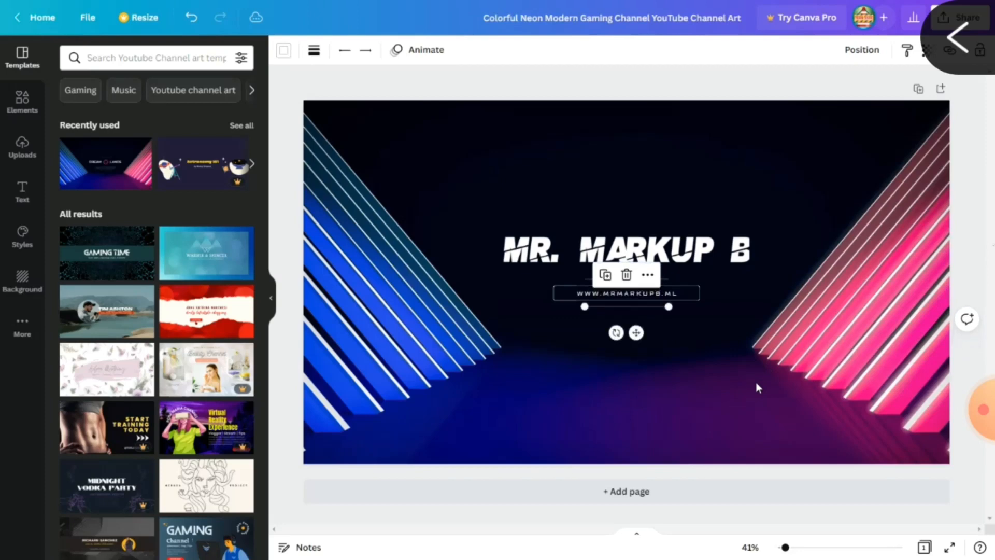
left_click(815, 201)
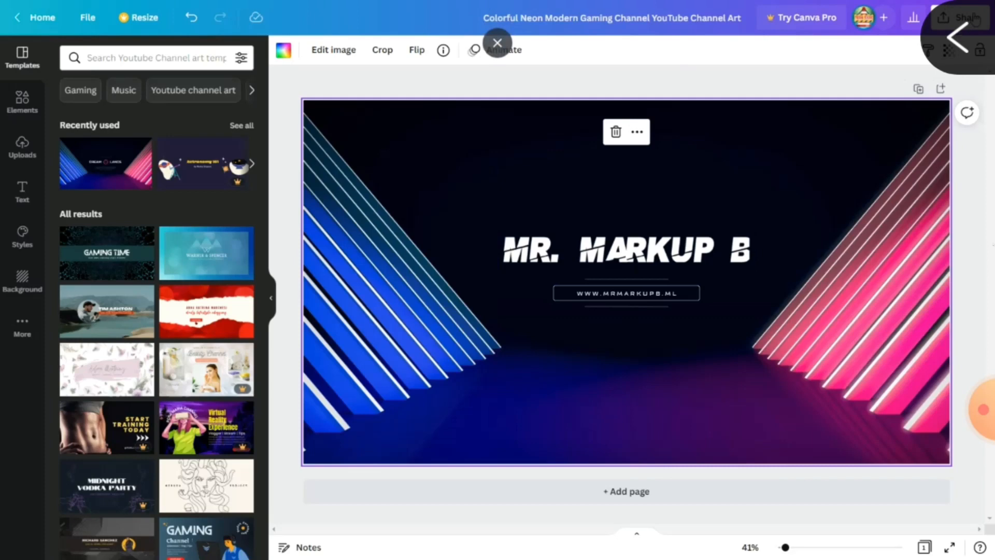
Download the banner as a 2560 × 1440 PNG and open the saved file.
left_click(975, 20)
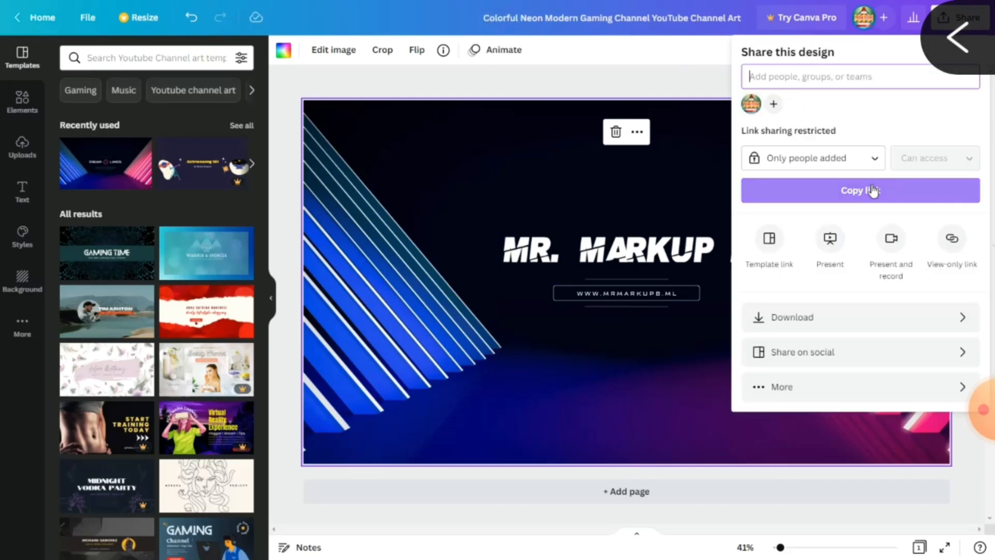
left_click(812, 322)
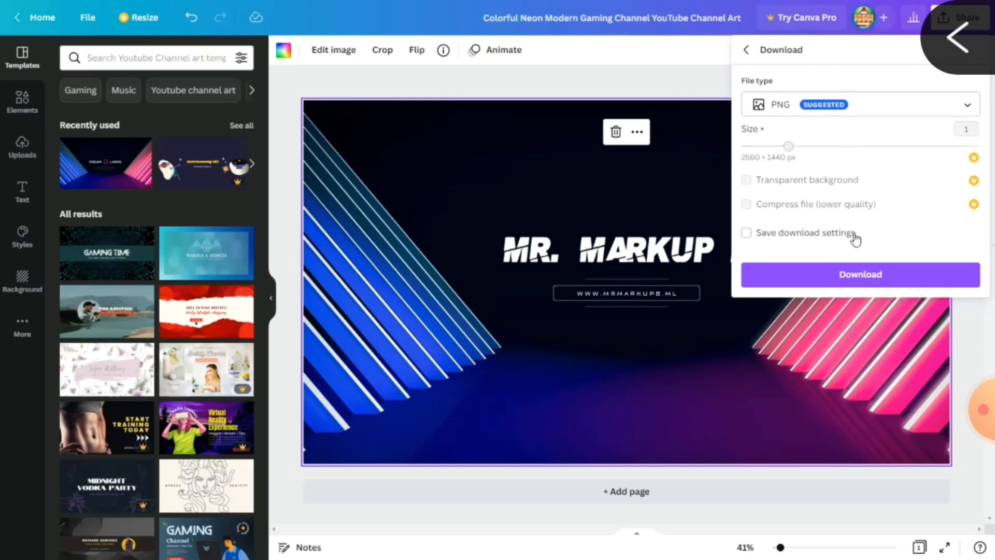
left_click(848, 277)
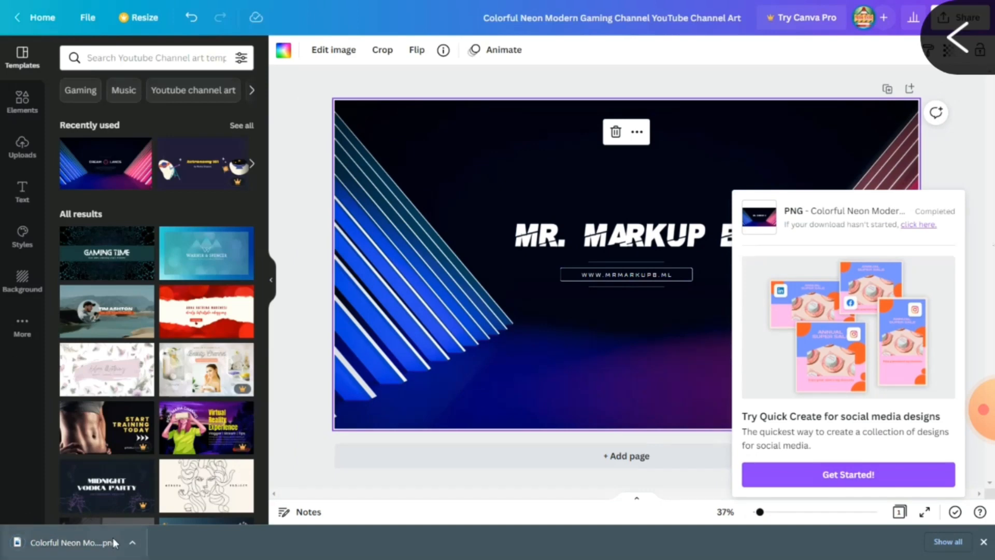
left_click(86, 544)
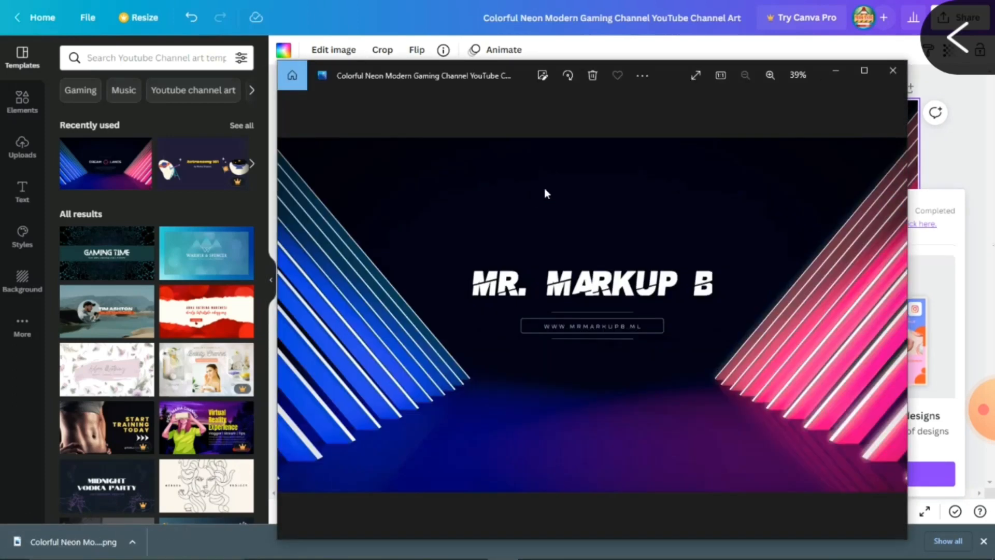
Maximize and zoom into the downloaded banner in Photos, then close it.
left_click(858, 71)
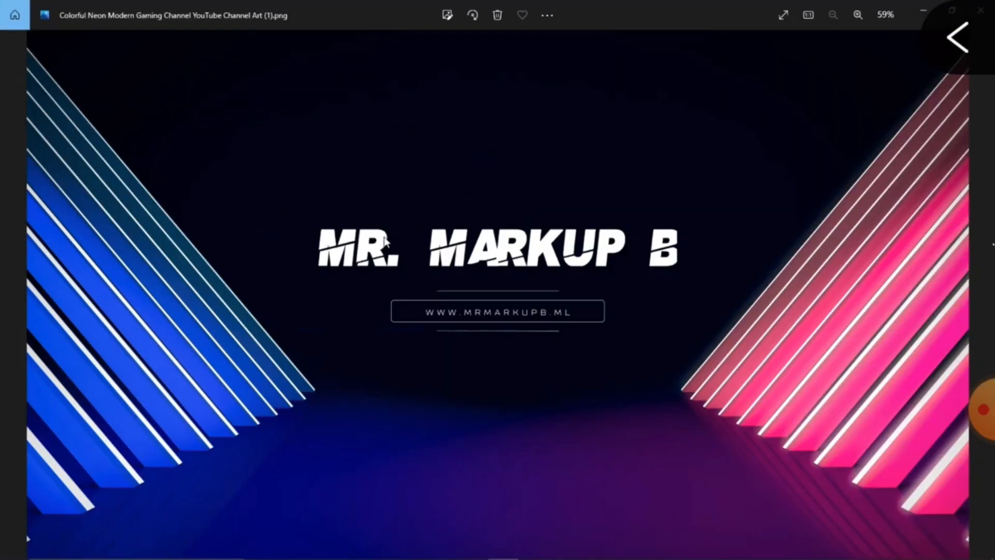
scroll(385, 240, "up", 2)
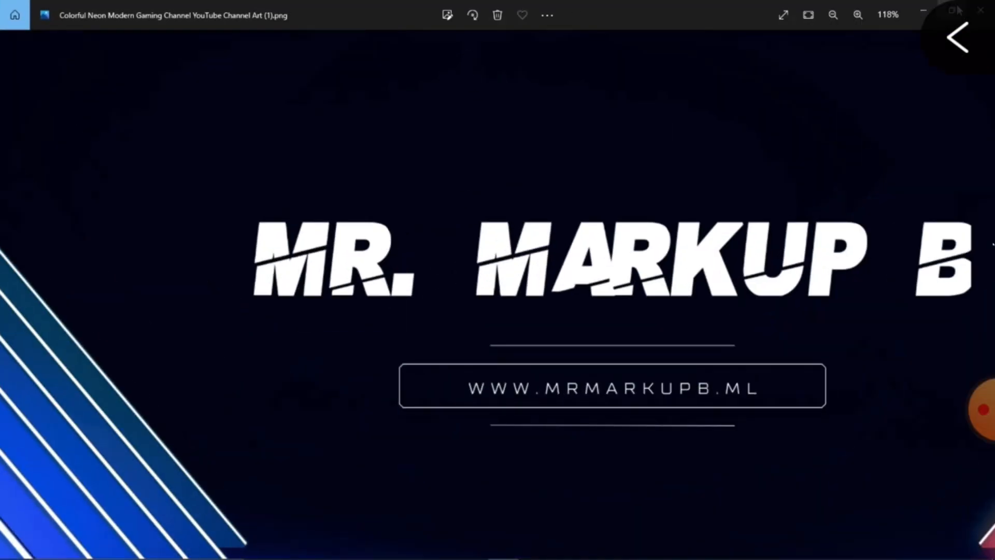
left_click_drag(512, 176, 616, 139)
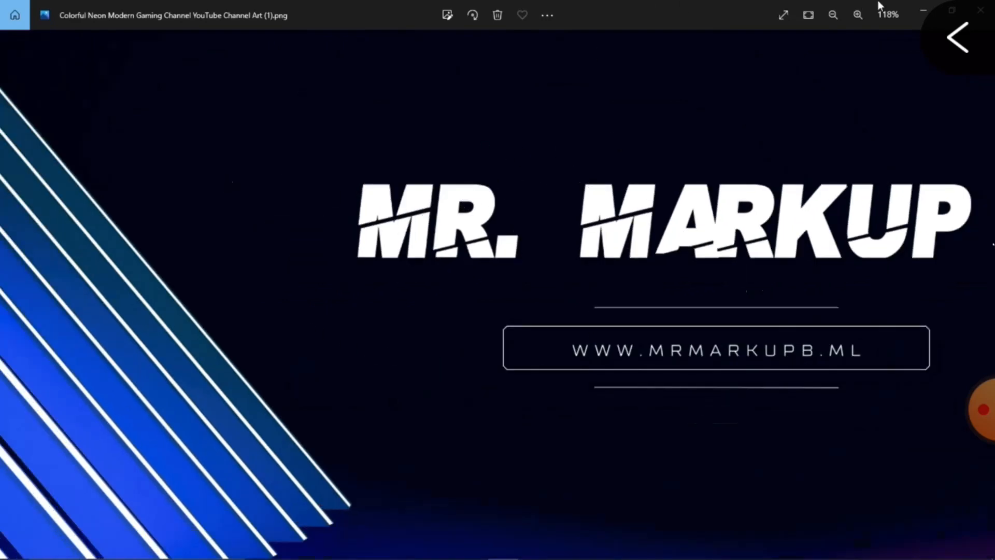
left_click(981, 10)
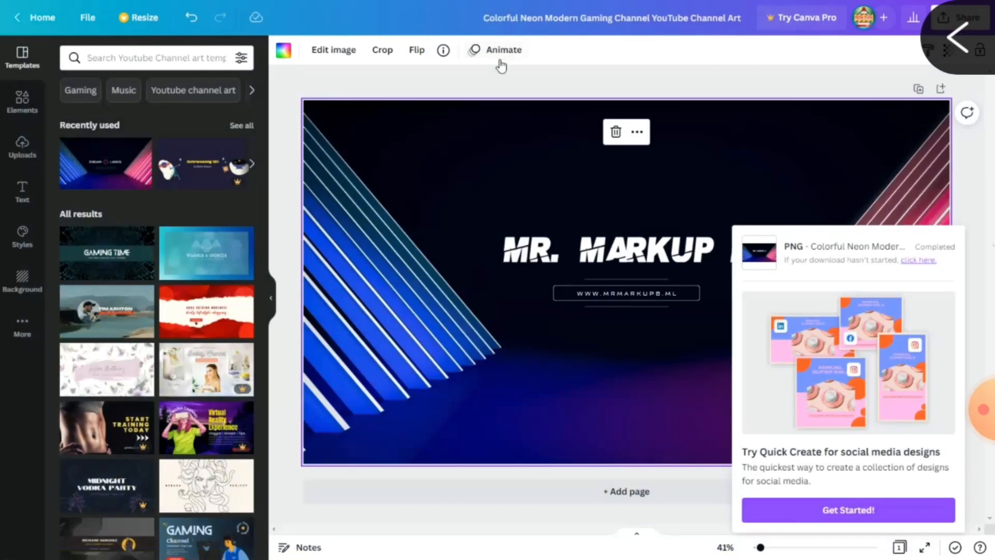
Exit full screen and load youtube.com/dashboard in a new browser tab.
key("F11")
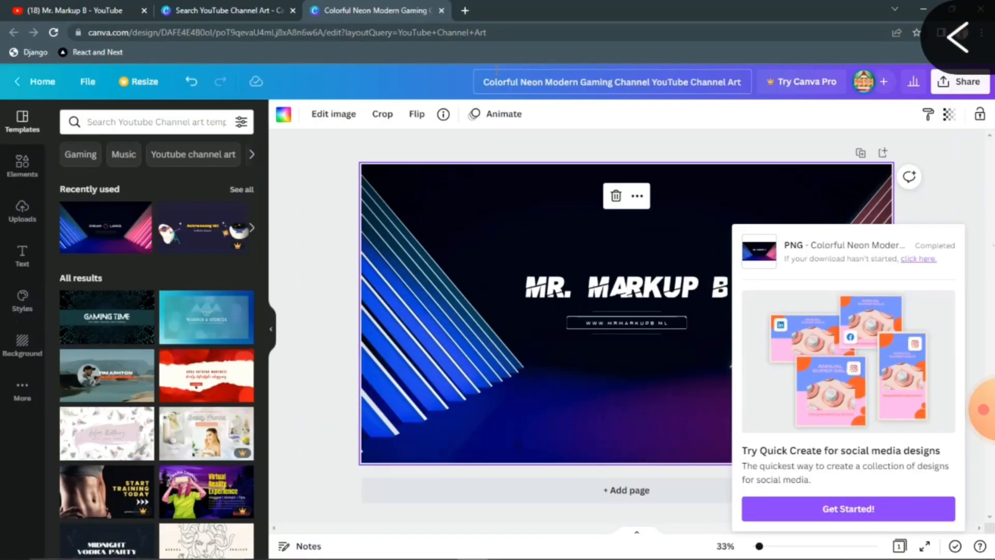
left_click(464, 9)
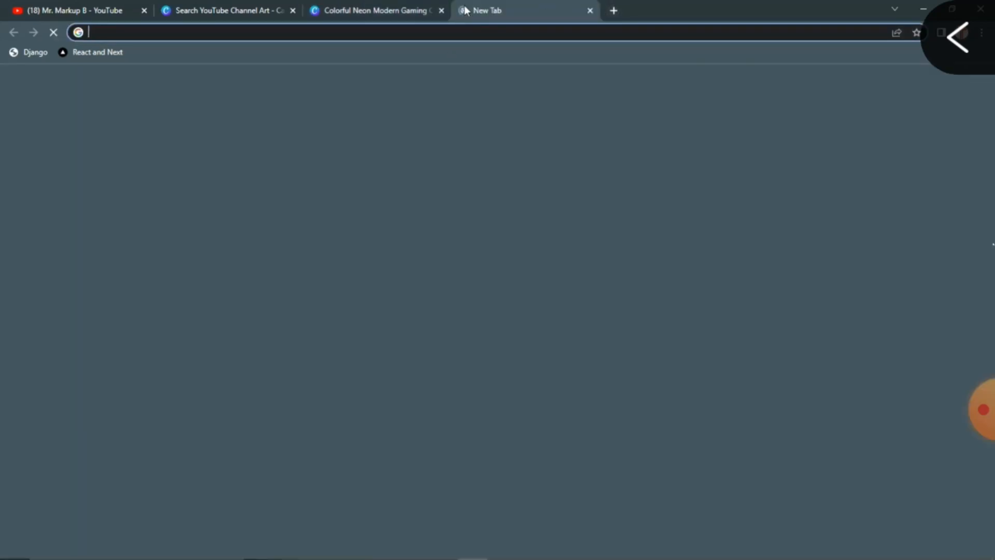
type("you")
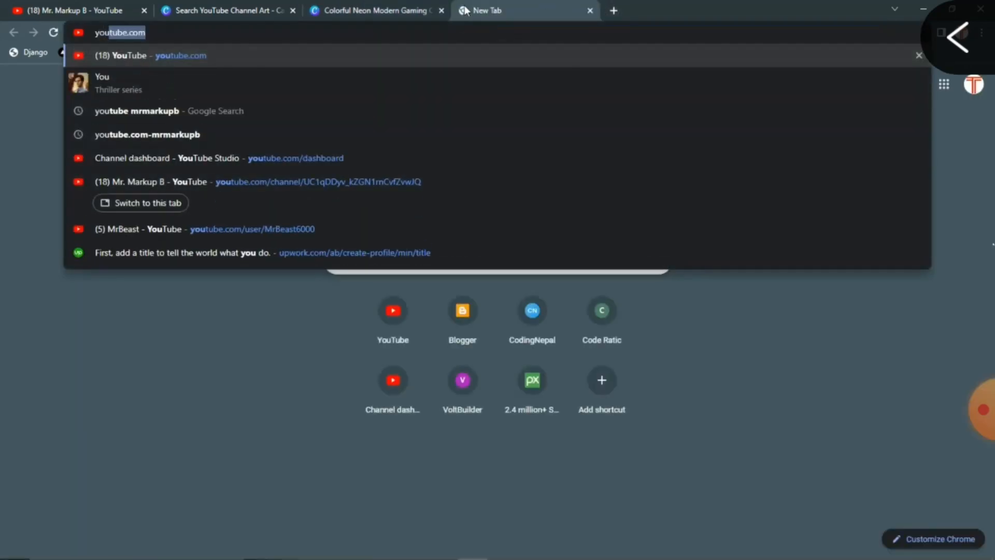
type("tube")
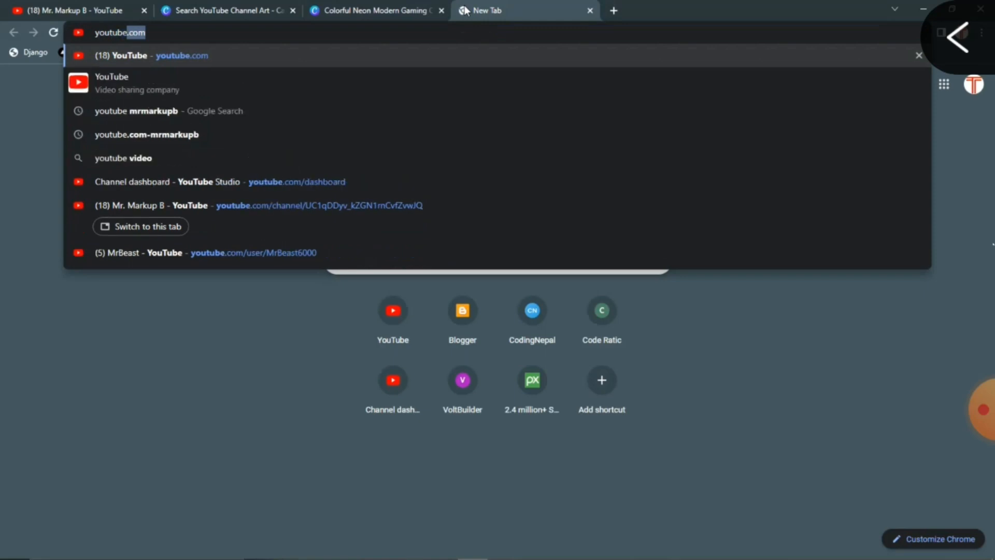
type(".com/")
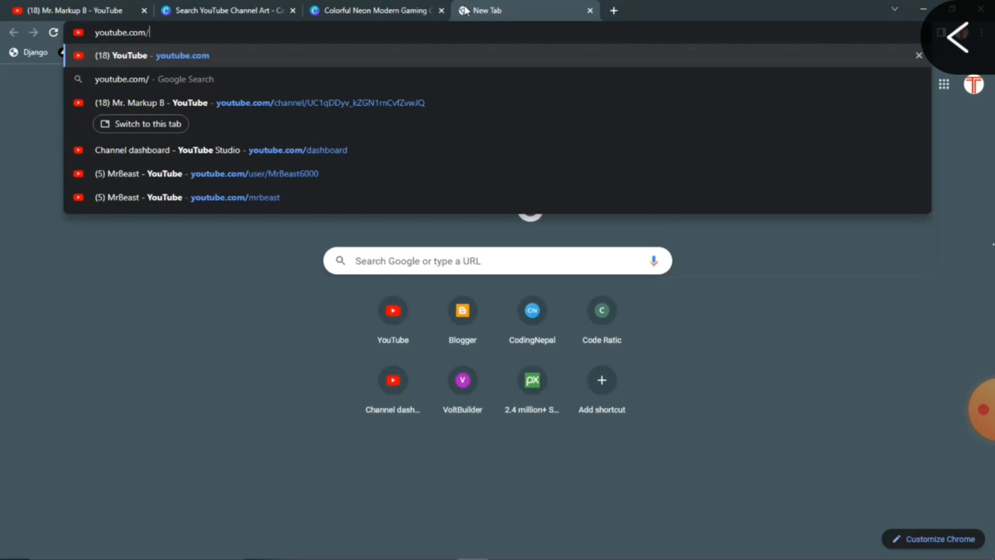
type("das")
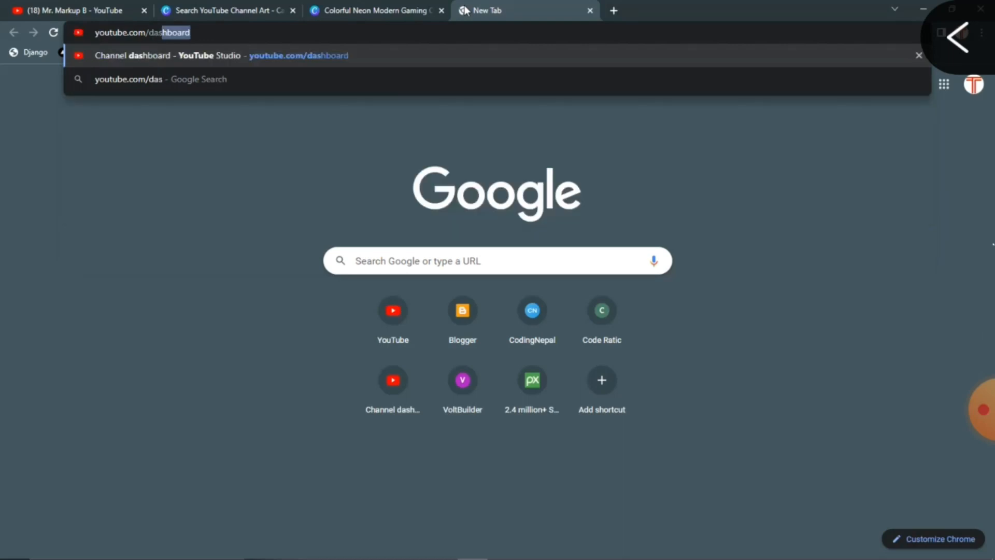
left_click(220, 36)
key("Return")
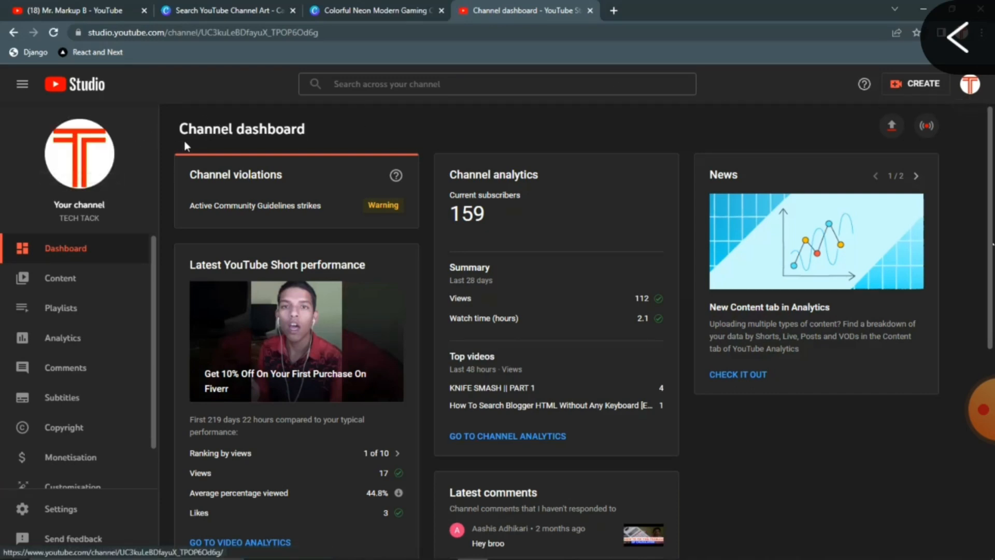
View the channel's public page in a new tab, then return to the Studio dashboard sidebar.
left_click_drag(315, 131, 212, 132)
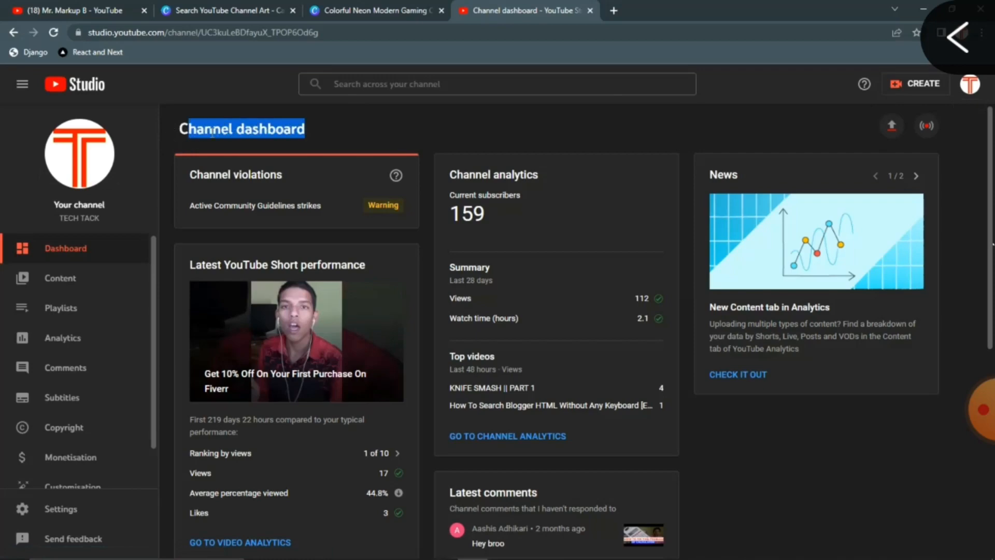
left_click(315, 130)
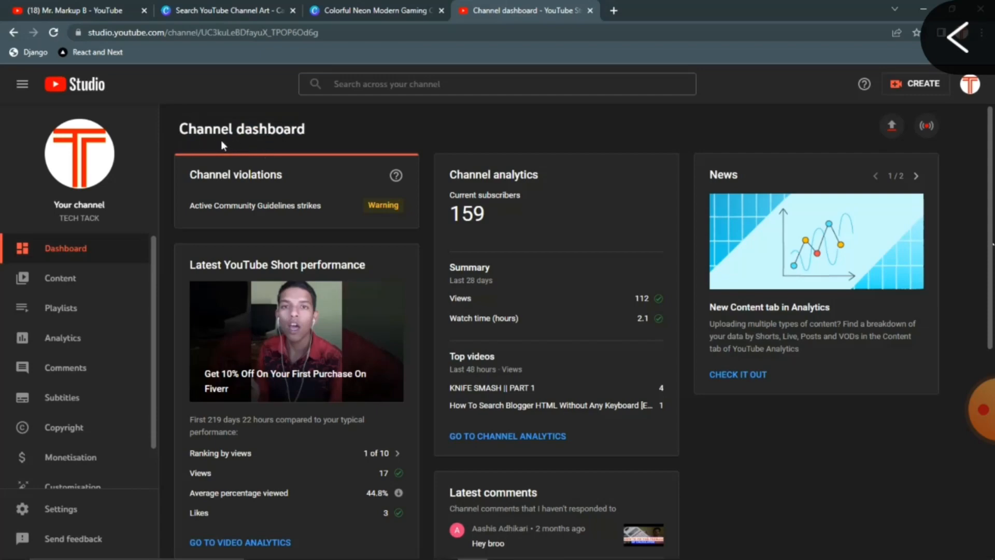
left_click(89, 157)
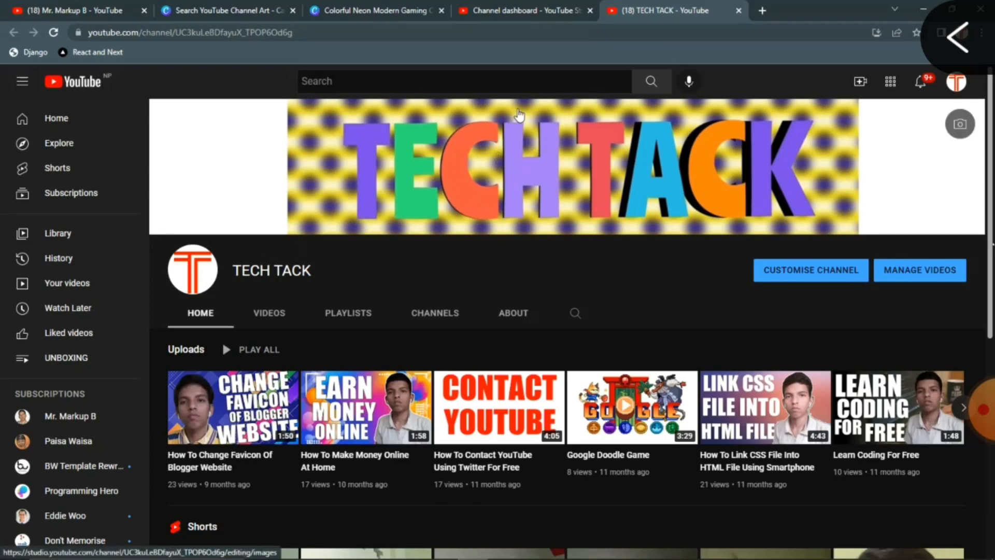
left_click(499, 8)
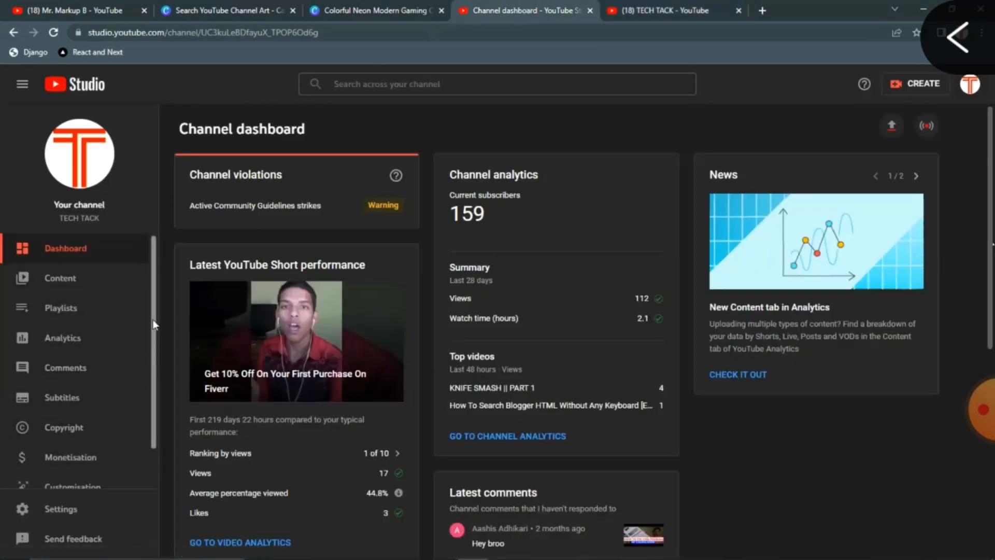
left_click_drag(153, 320, 153, 360)
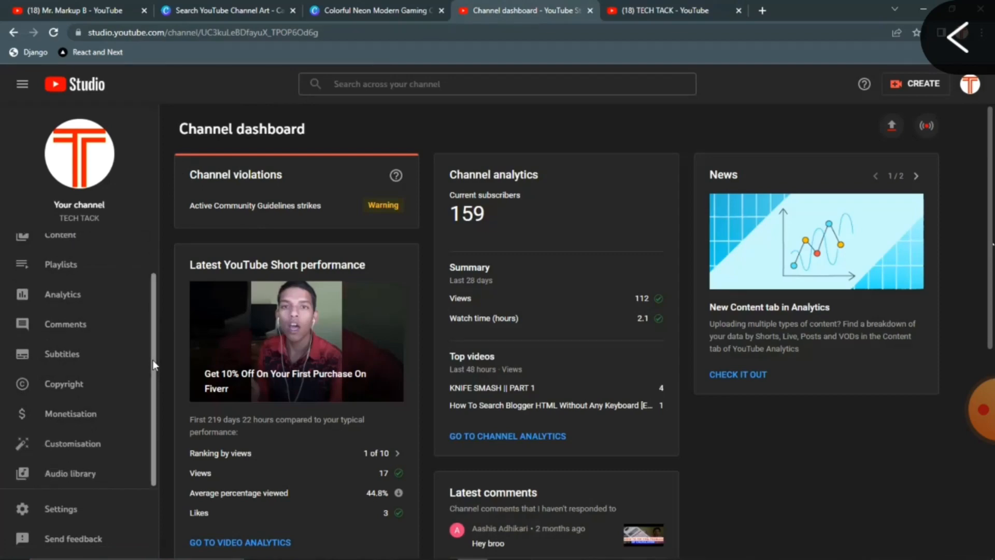
Open the channel Customisation Branding settings and locate the Banner image section.
left_click(98, 446)
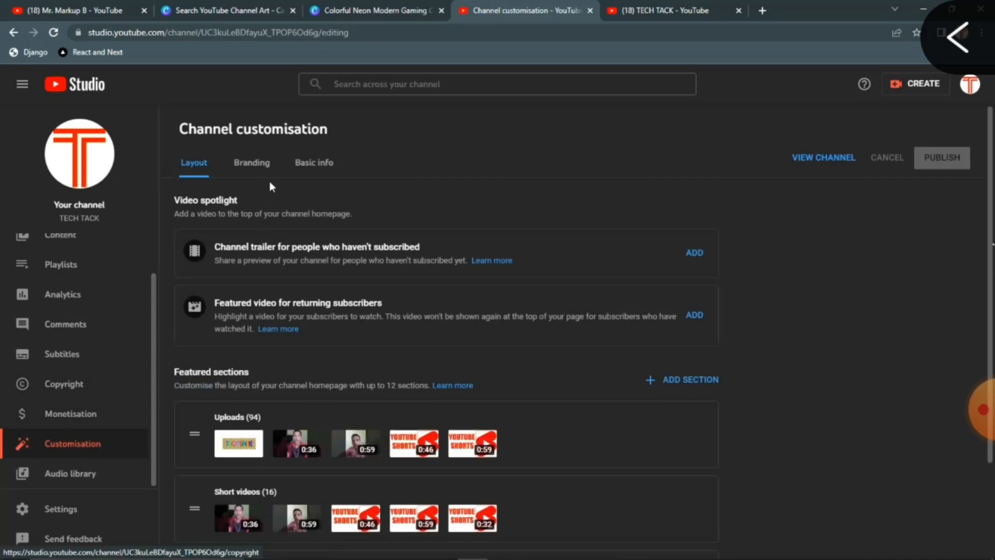
left_click(259, 171)
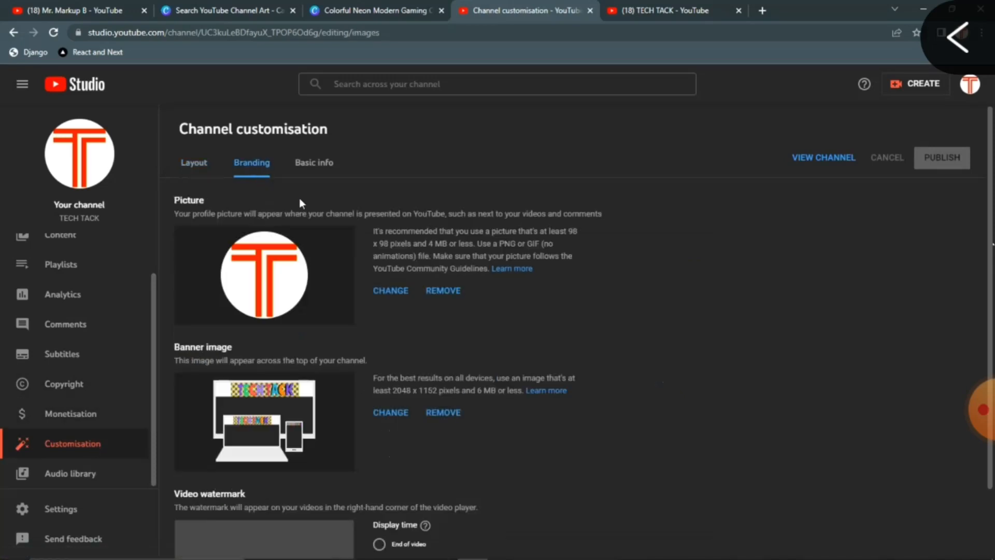
scroll(300, 198, "down", 2)
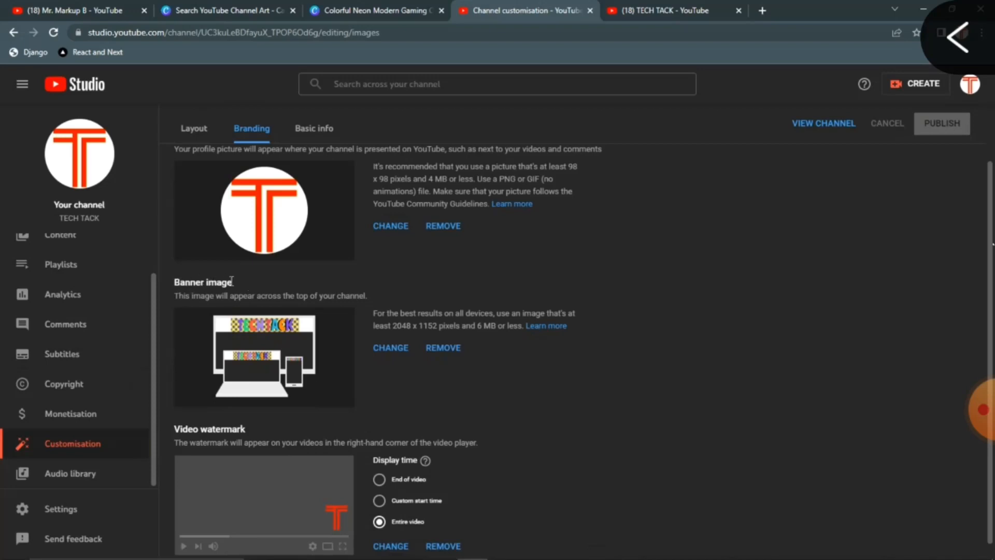
left_click_drag(232, 282, 179, 282)
left_click(179, 282)
Replace the banner image with the downloaded Colorful Neon PNG from Downloads.
left_click(395, 350)
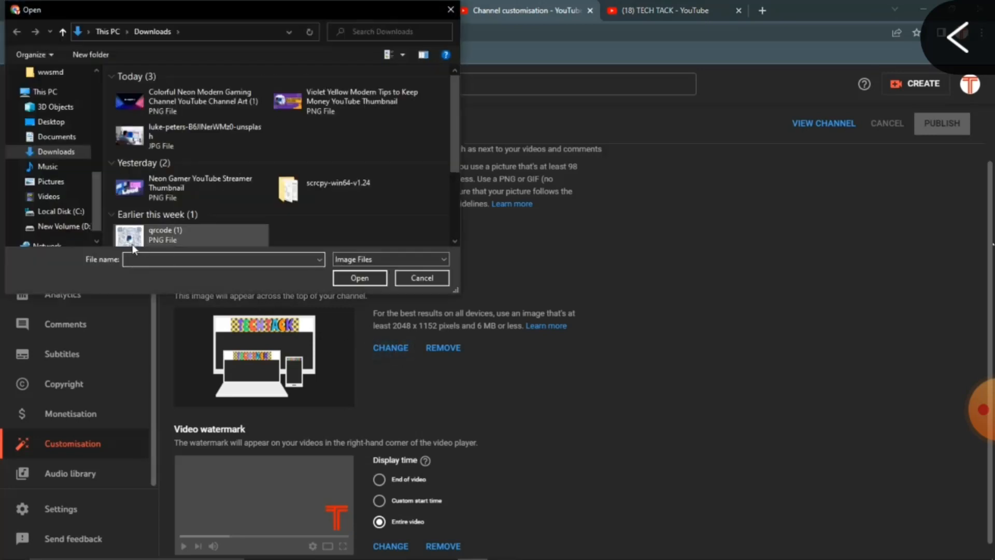
left_click(179, 99)
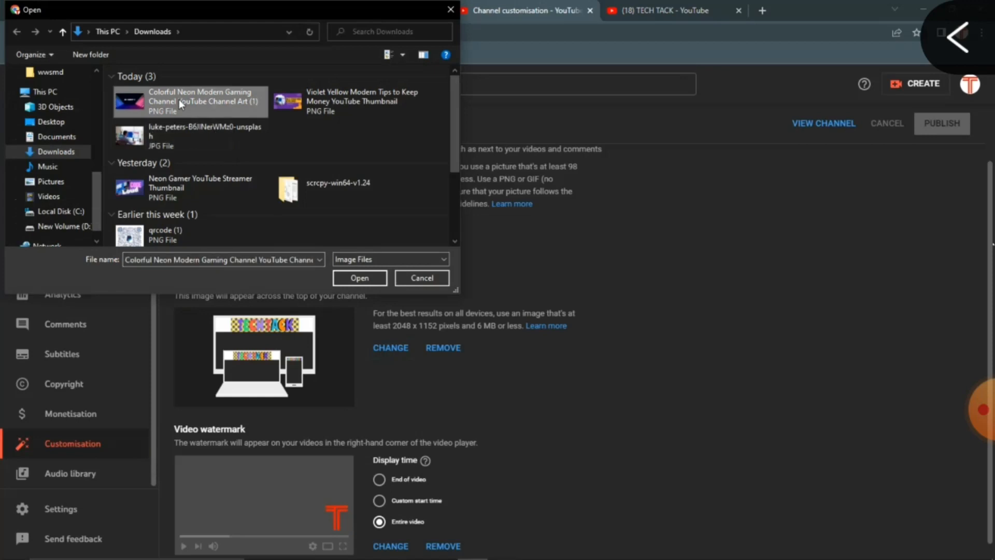
left_click(363, 278)
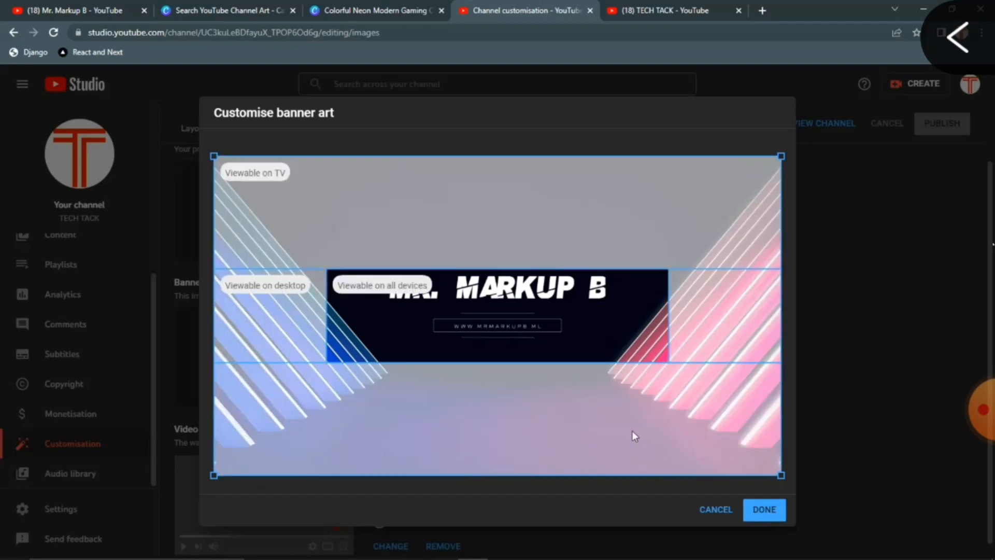
Confirm the banner art crop and publish the channel changes.
left_click(764, 510)
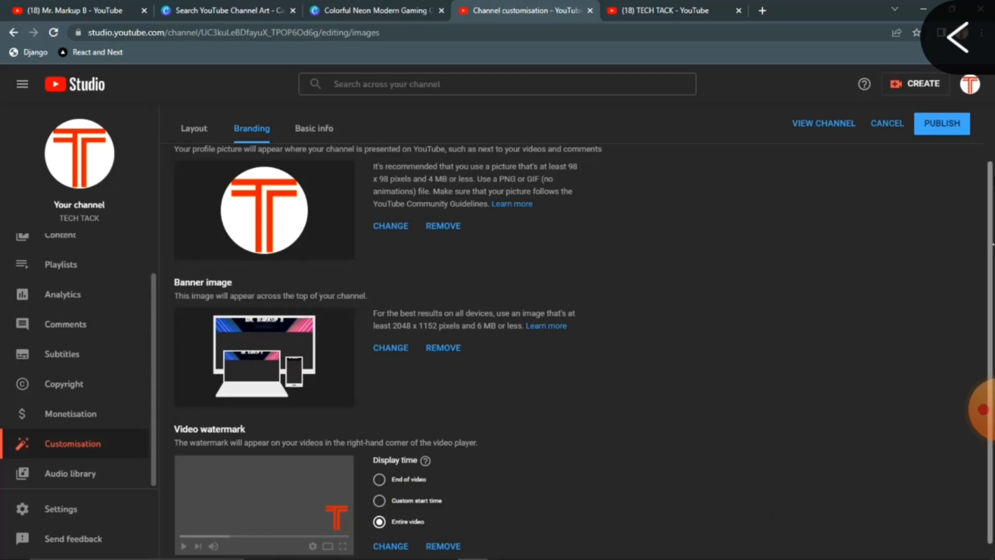
left_click(936, 132)
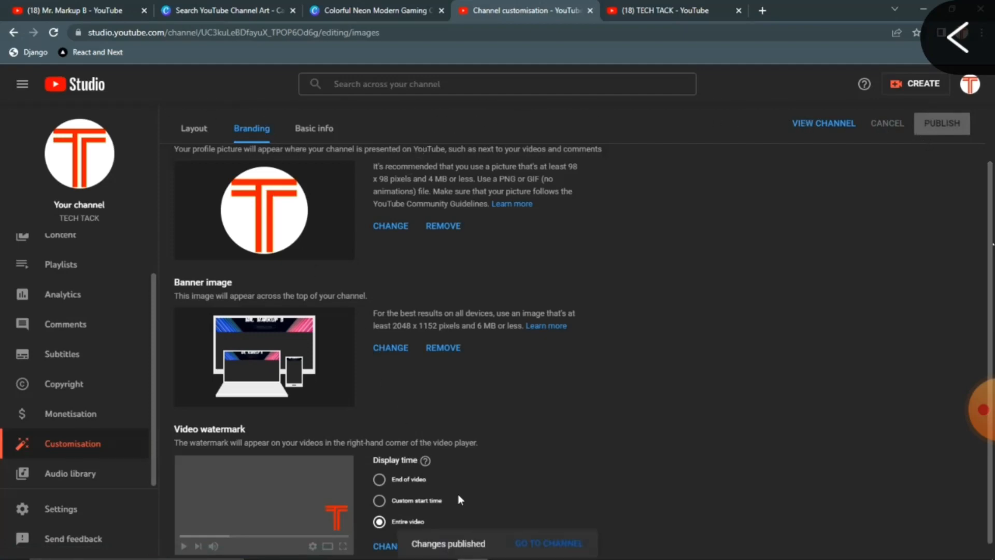
Reload the TECH TACK channel page to show the neon banner, comparing with the first tab.
left_click(653, 10)
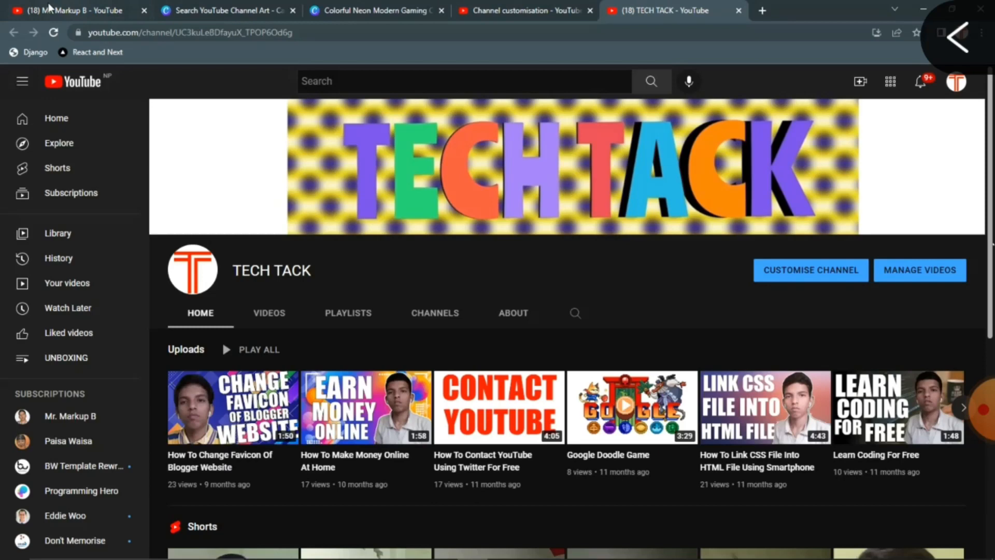
left_click(54, 33)
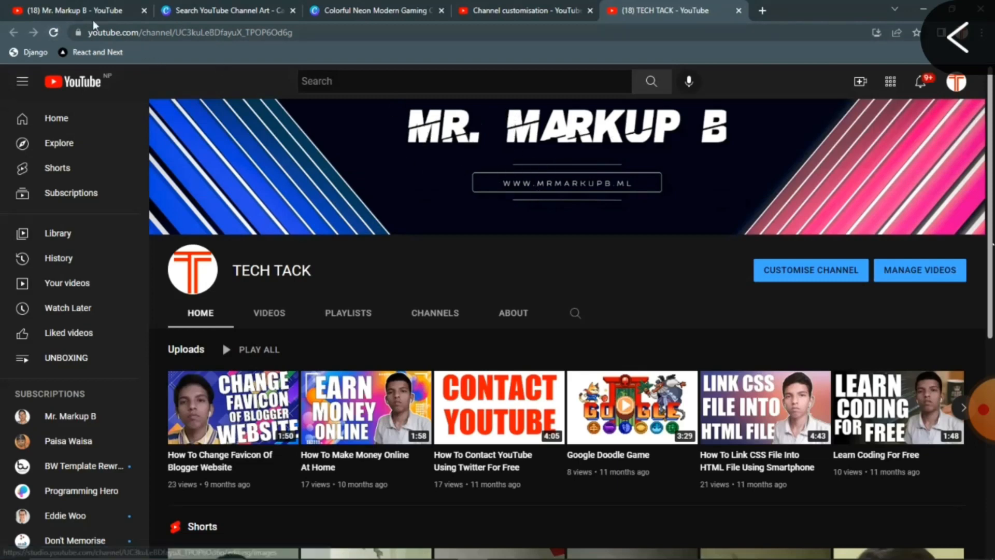
left_click(82, 9)
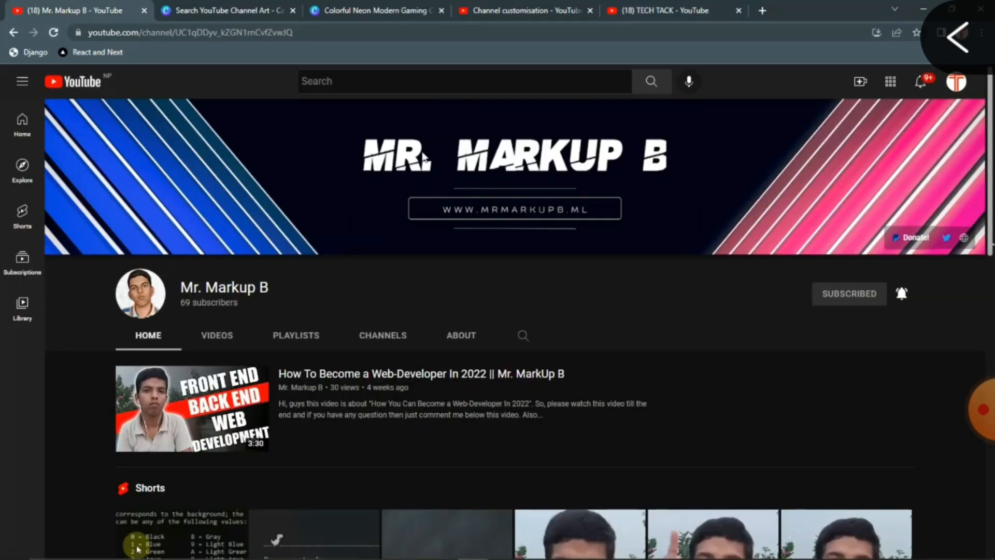
left_click(666, 10)
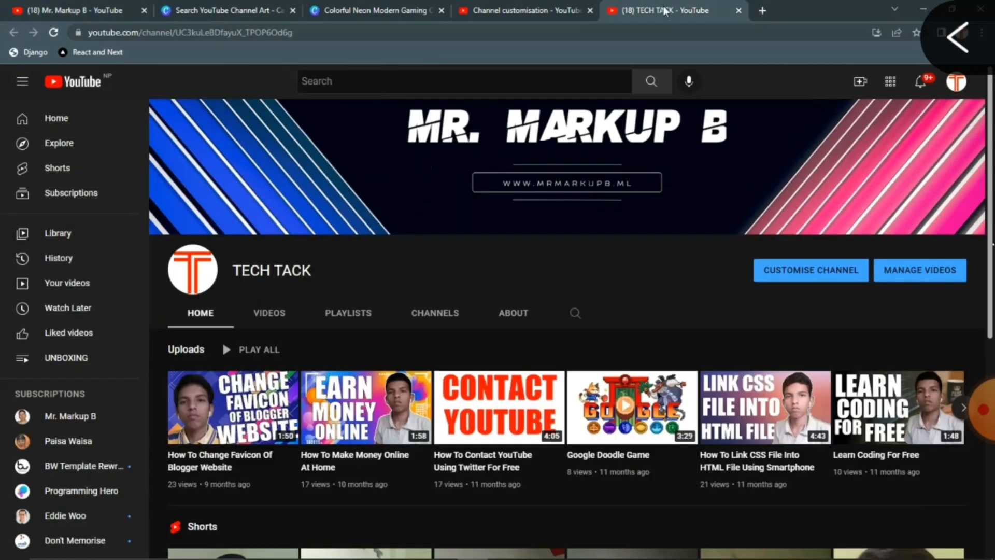
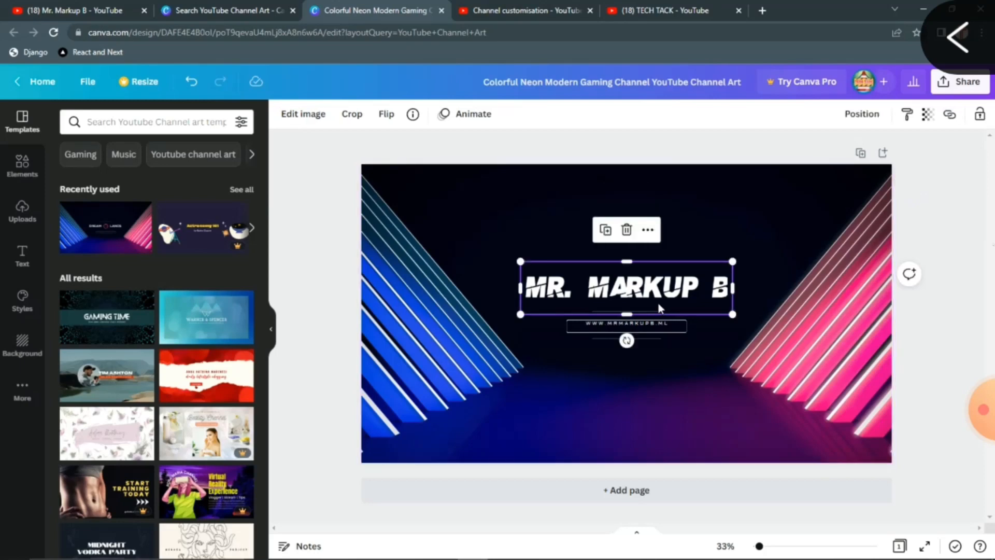
Nudge the MR. MARKUP B title and the web address lower with the Down arrow key.
key("Down")
key("Down")
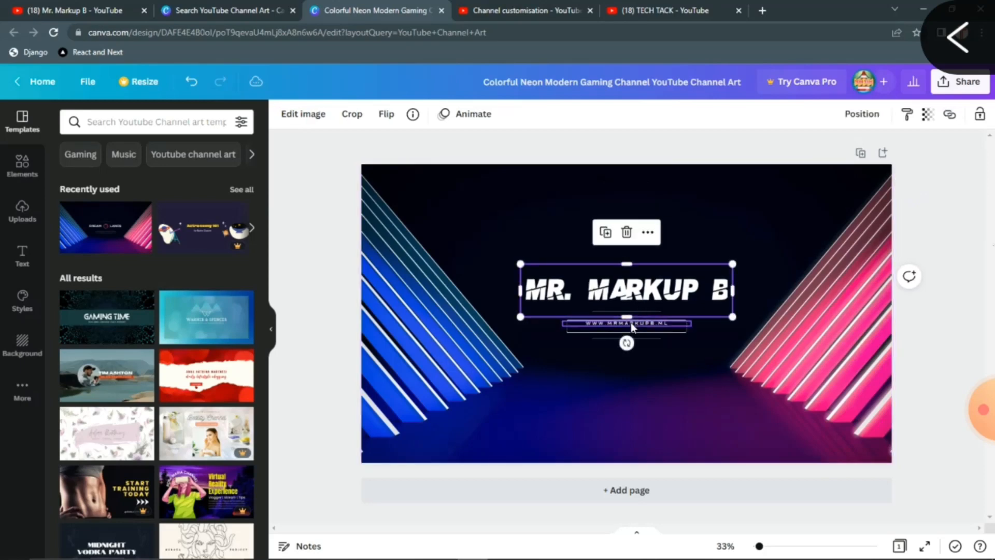
left_click(630, 324)
key("Down")
key("Down")
key("Down")
key("Down")
key("Down")
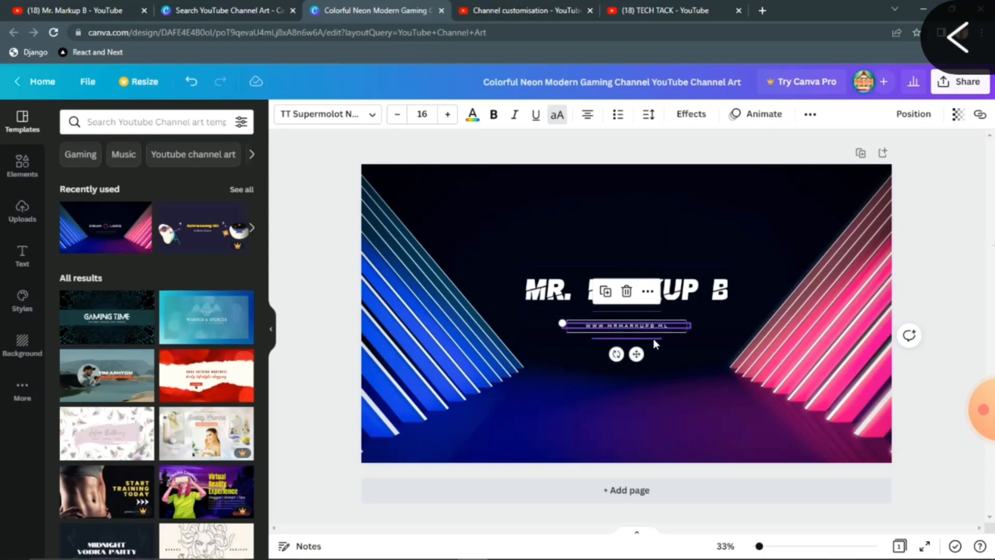
left_click(690, 272)
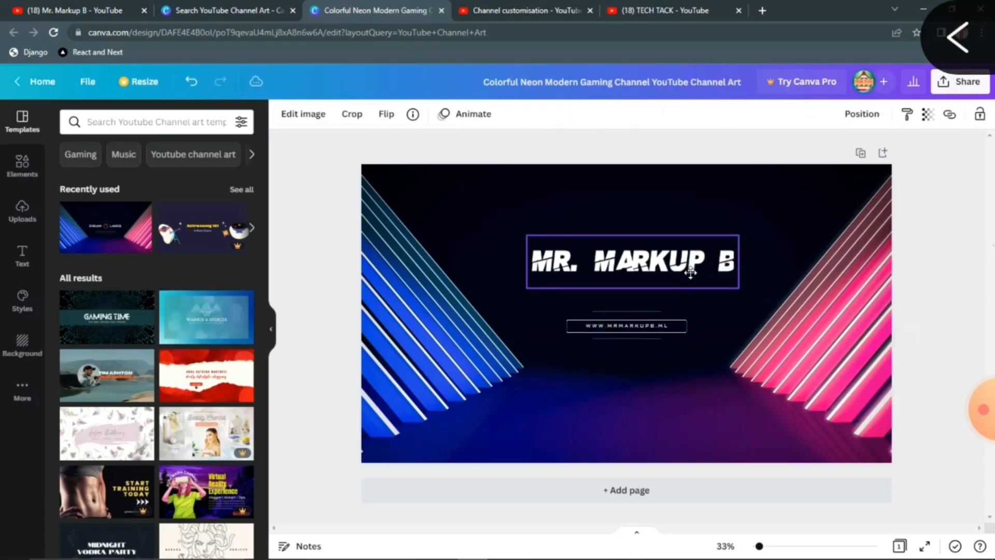
left_click(651, 311)
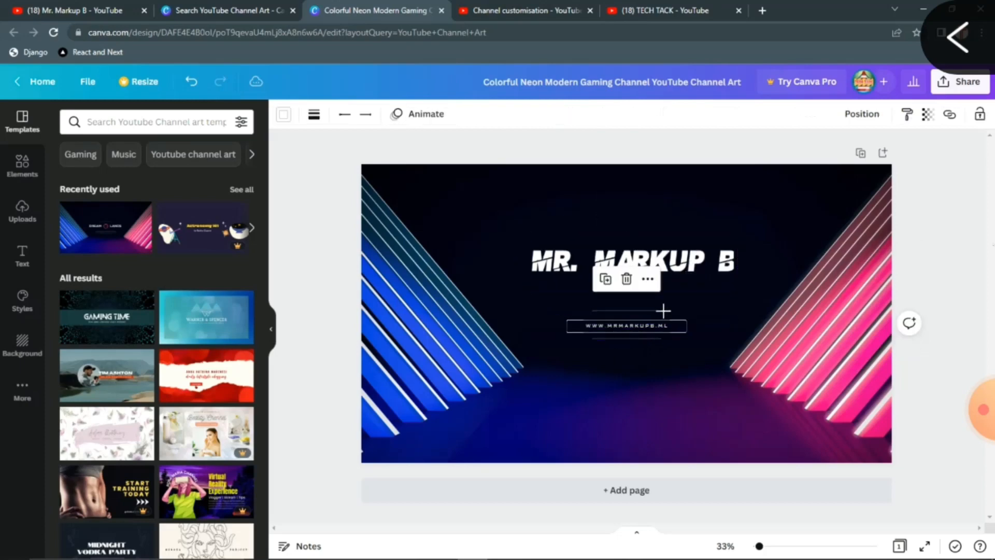
left_click(682, 275)
key("Down")
key("Down")
key("Down")
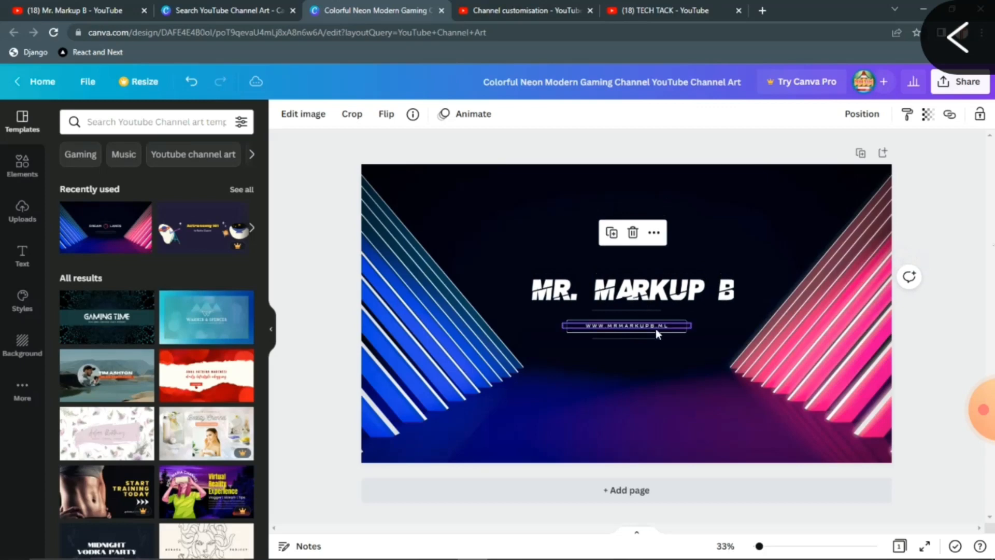
Check the title, web address box and divider lines sit centred, then deselect everything.
left_click(674, 305)
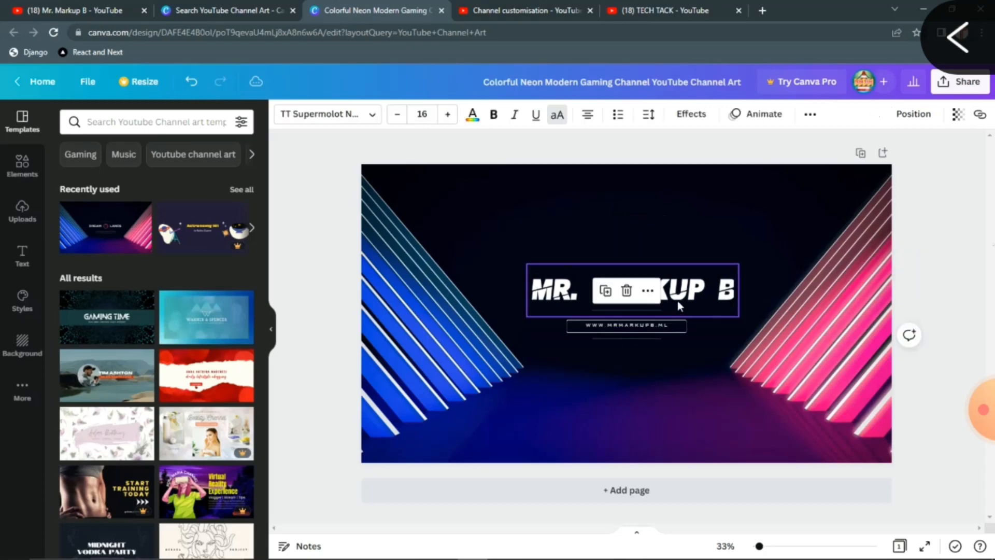
left_click(674, 326)
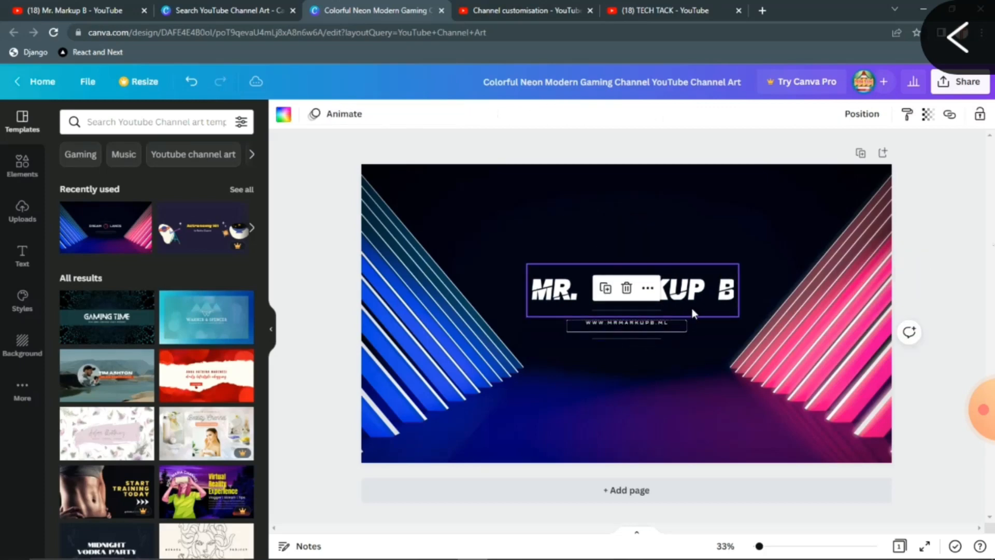
left_click(678, 325)
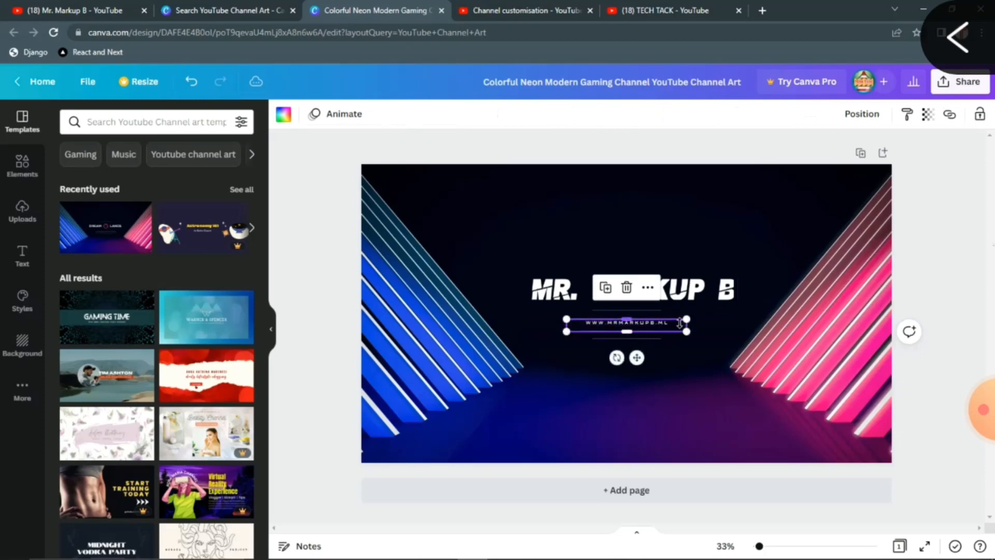
left_click(679, 275)
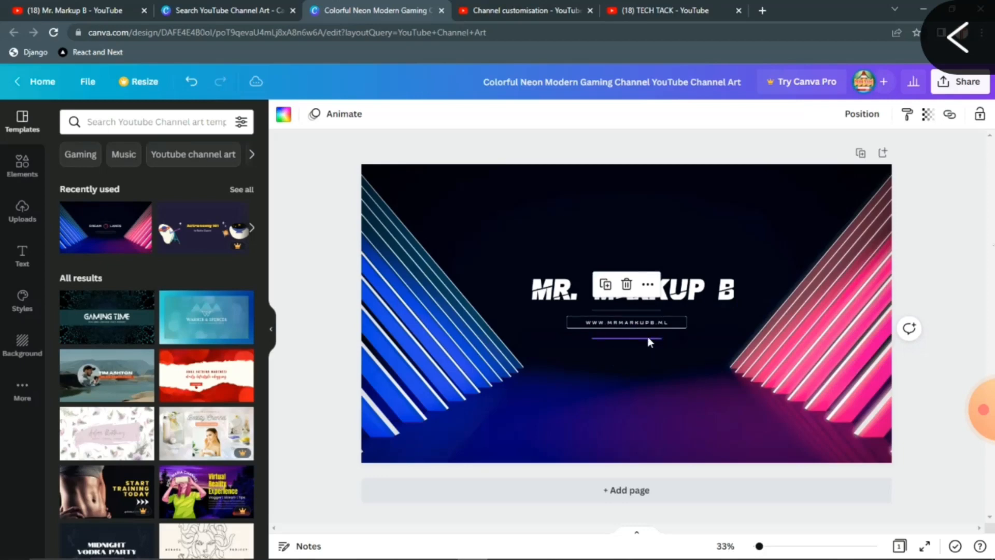
left_click(627, 341)
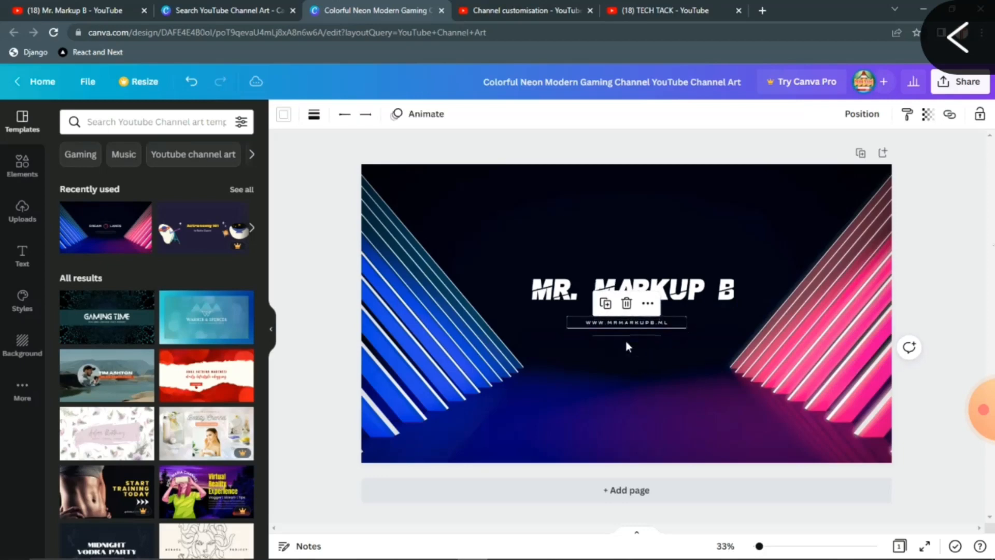
left_click(912, 274)
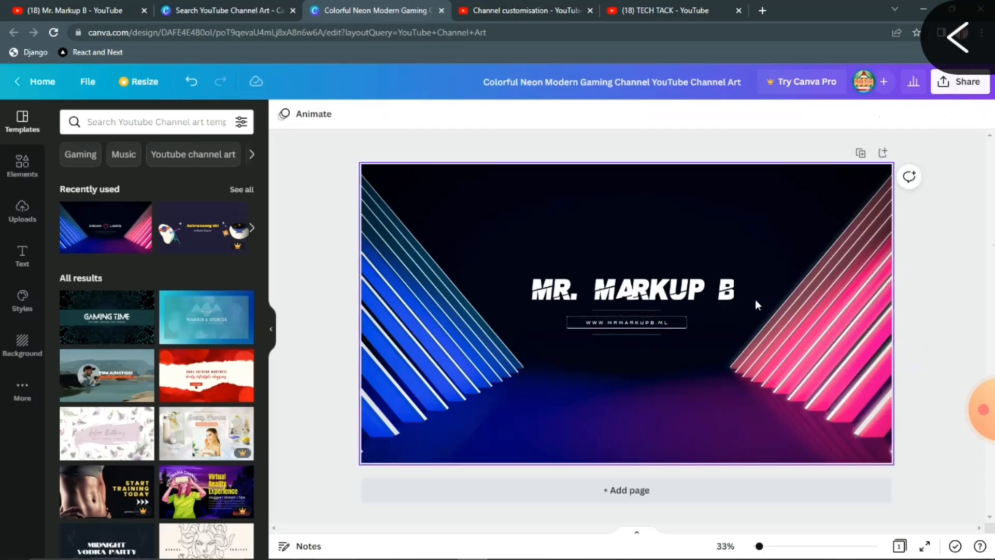
Download the finished banner as a 2560 × 1440 PNG from the Share menu.
left_click(960, 83)
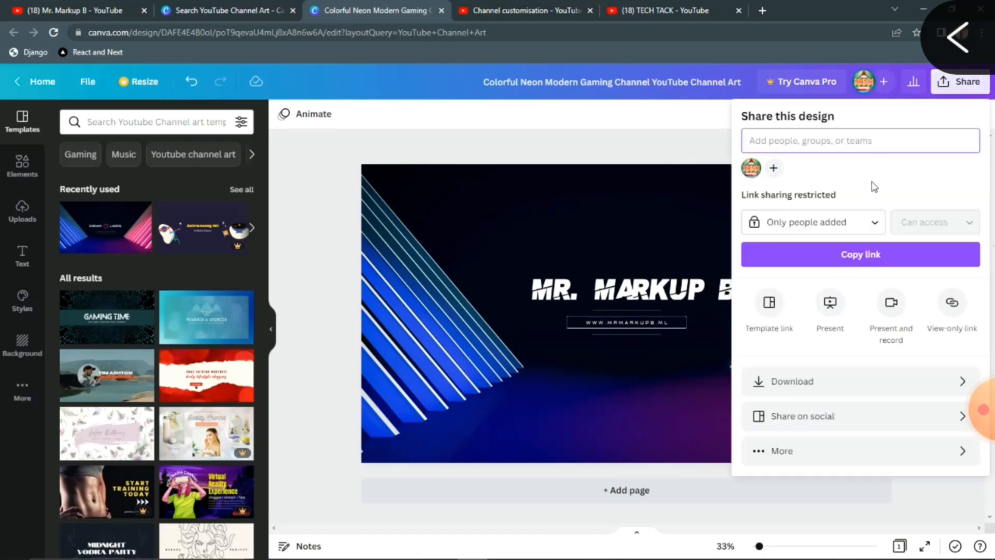
left_click(773, 382)
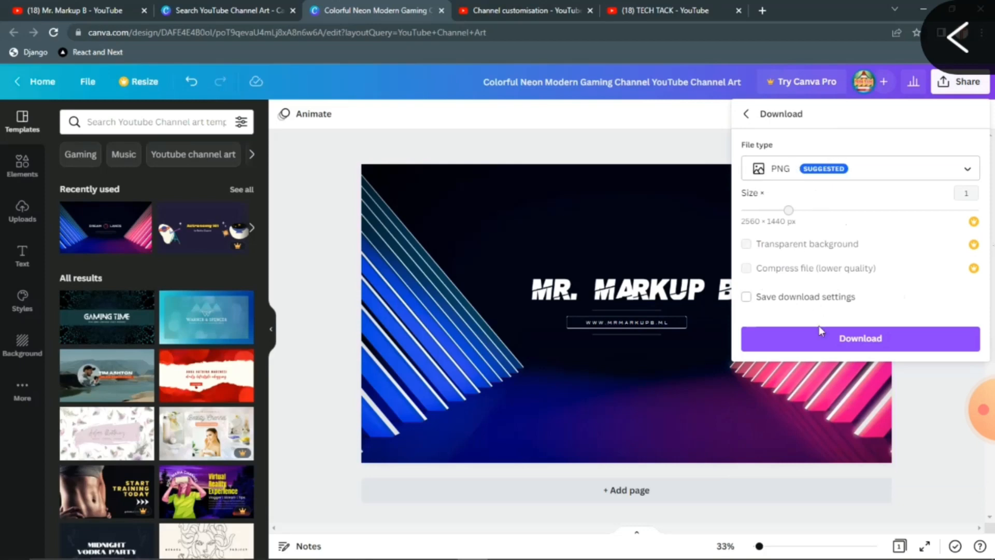
left_click(821, 344)
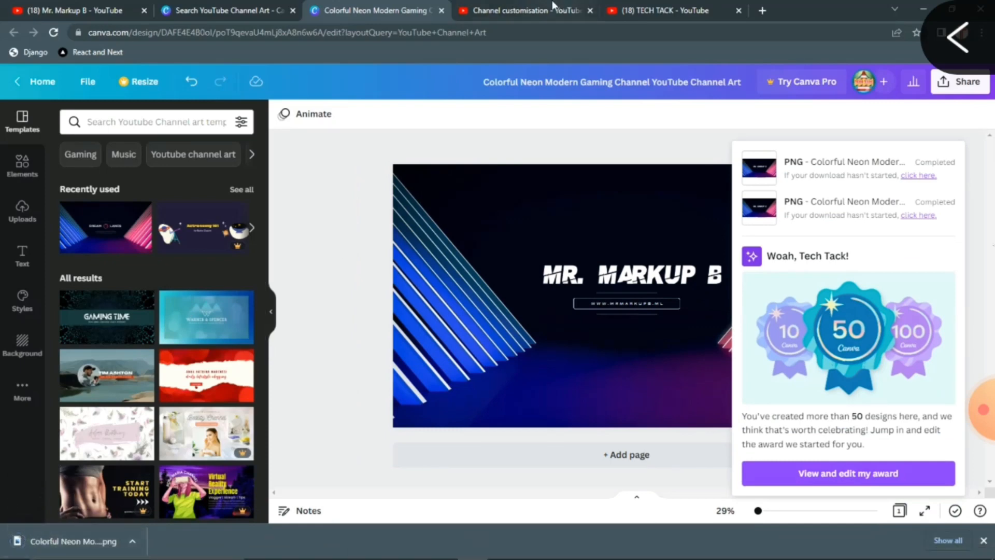
left_click(518, 11)
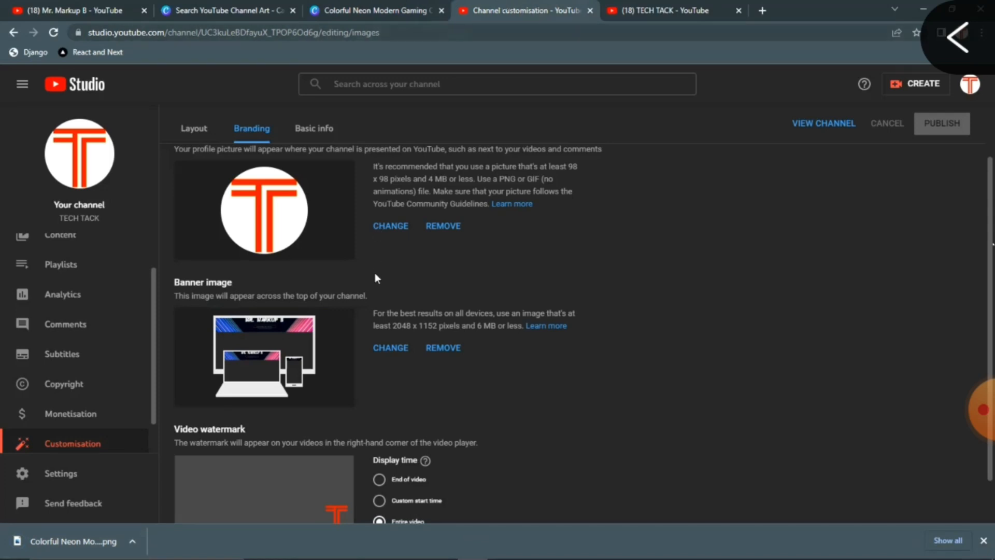
Upload the newest downloaded channel art PNG as the banner, confirm the crop and publish.
left_click(983, 540)
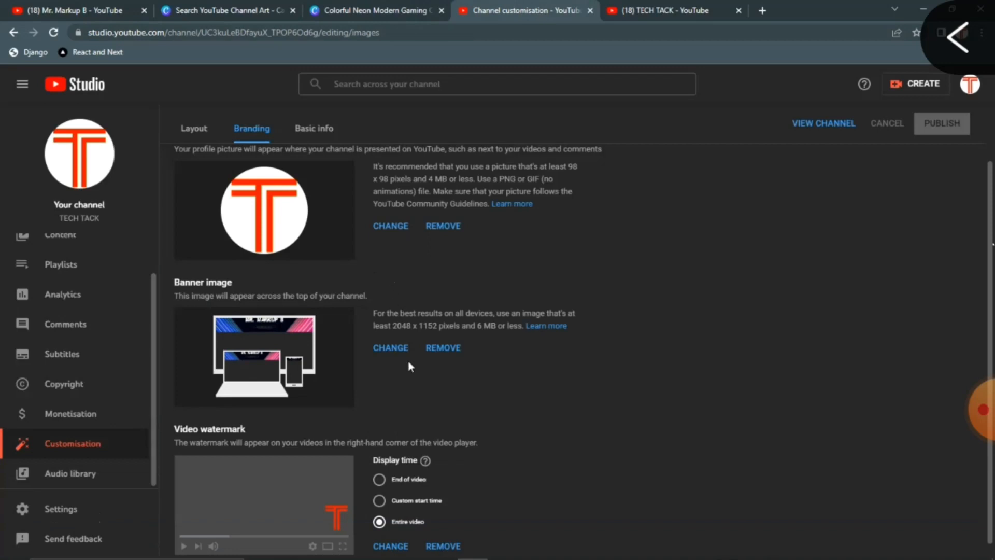
left_click(396, 344)
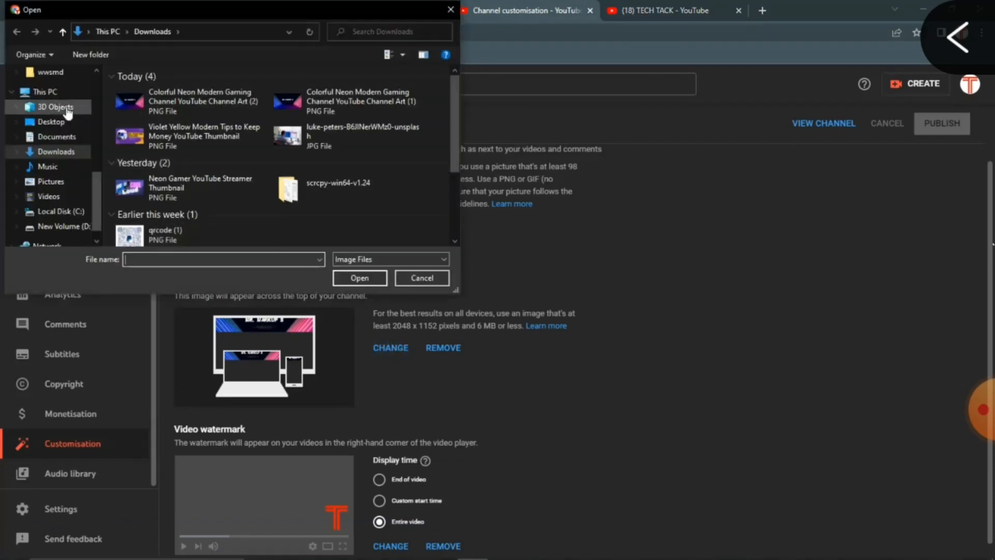
left_click(155, 97)
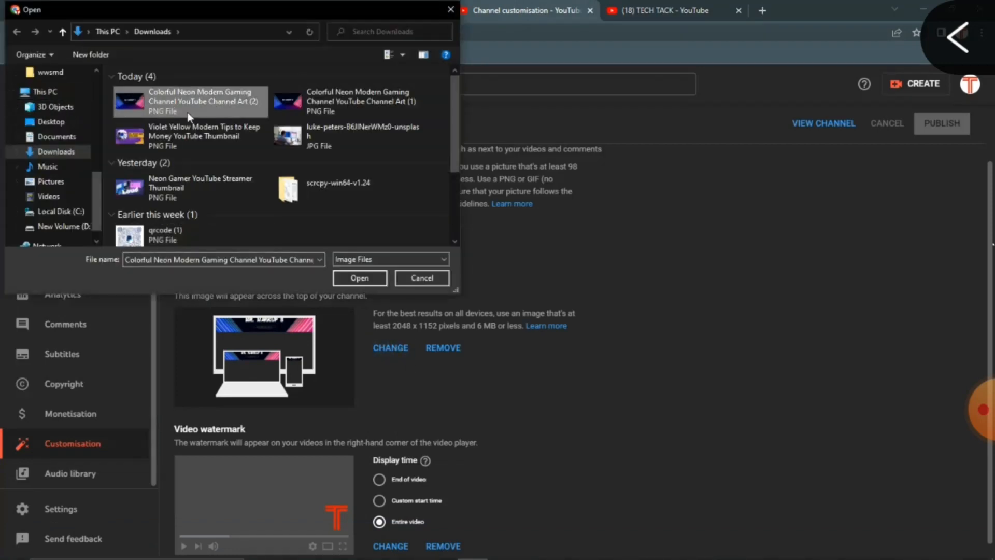
left_click(355, 278)
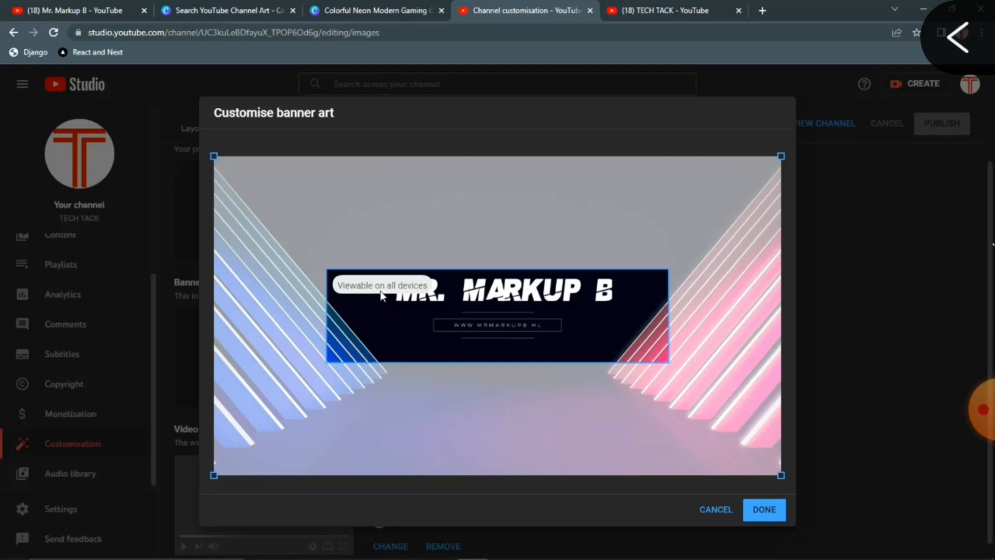
left_click(775, 510)
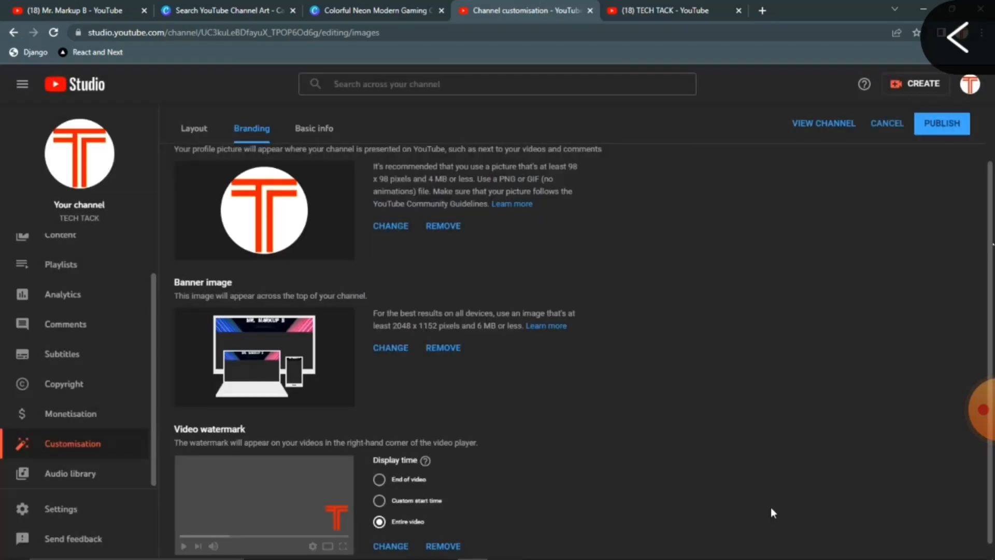
left_click(944, 130)
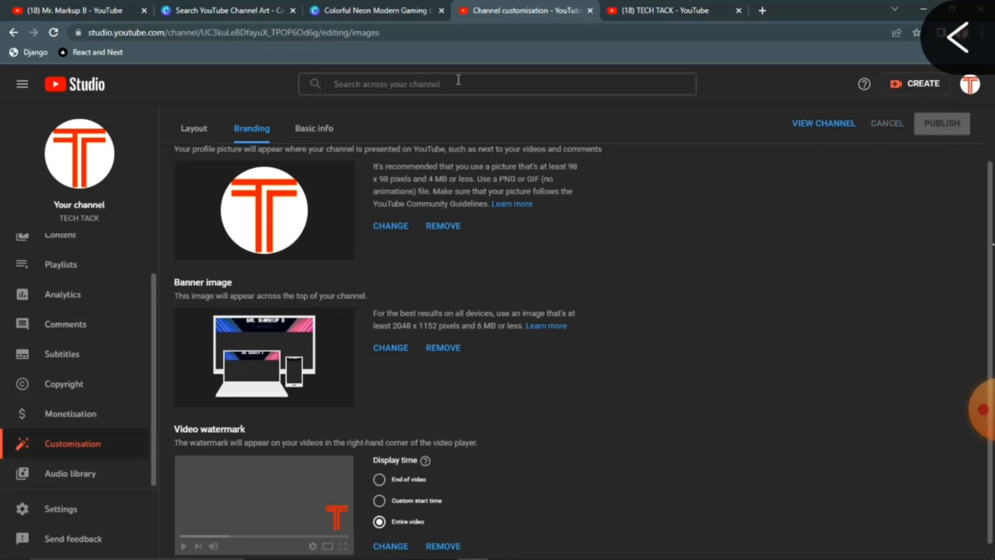
Replace the banner with 'Colorful Neon Modern Gaming Channel YouTube Channel Art (2)', accept the crop and publish.
left_click(344, 10)
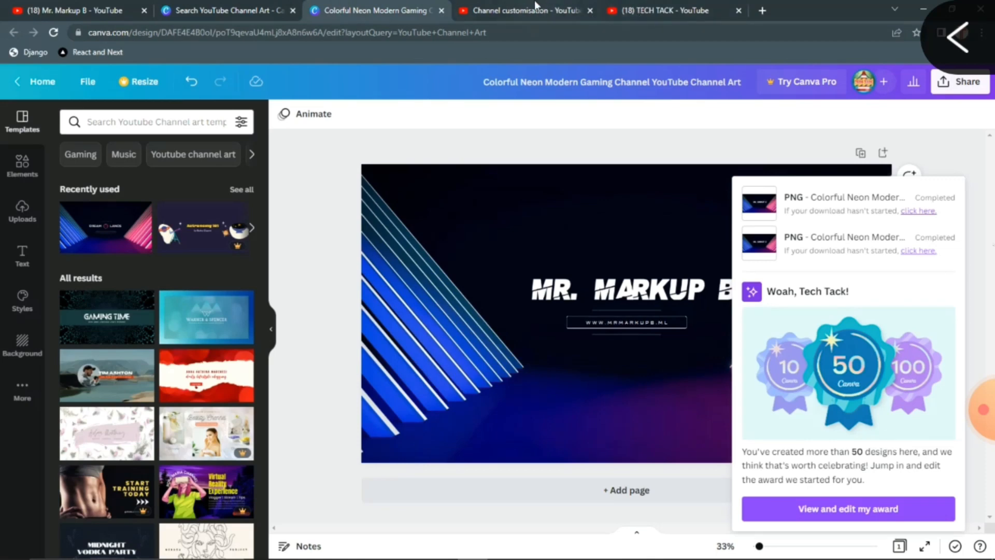
left_click(535, 6)
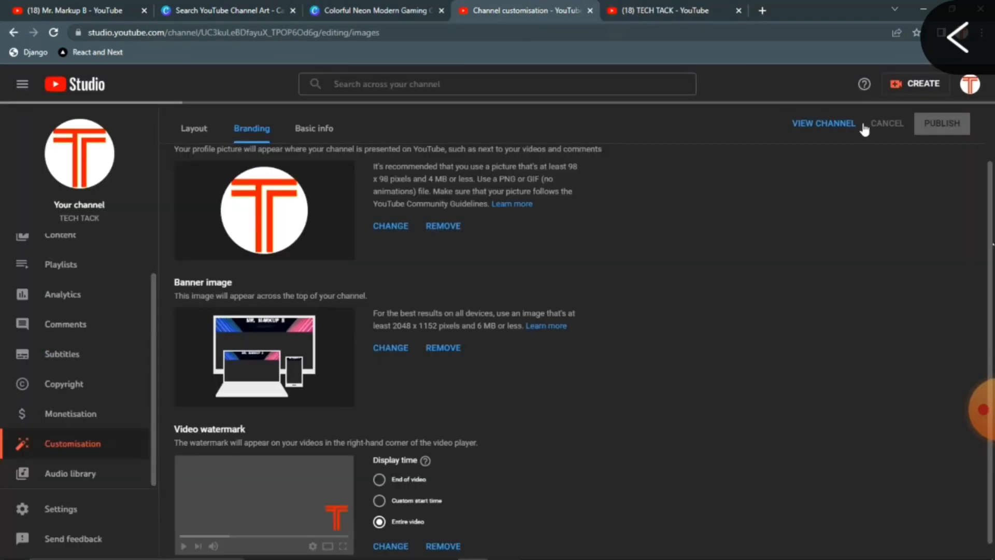
left_click(394, 347)
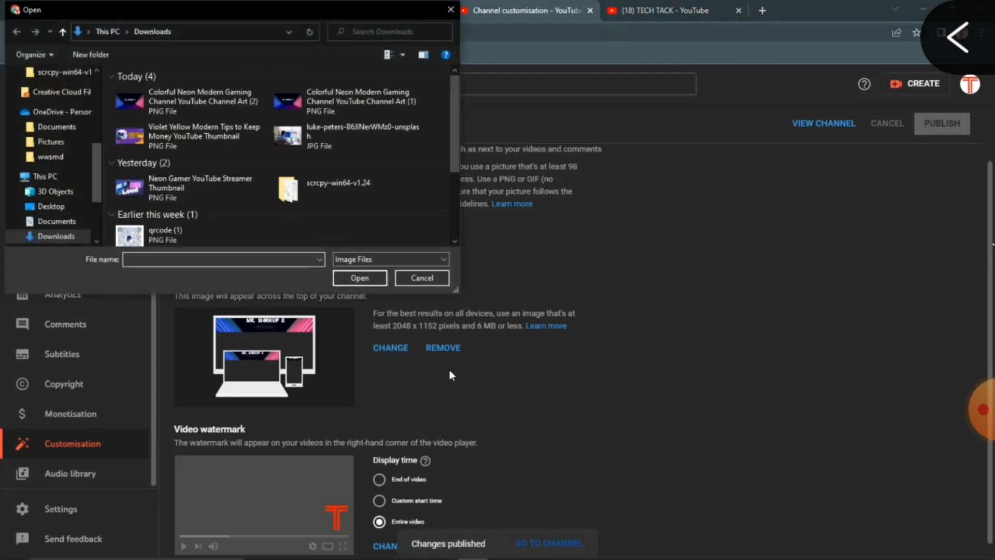
left_click(167, 117)
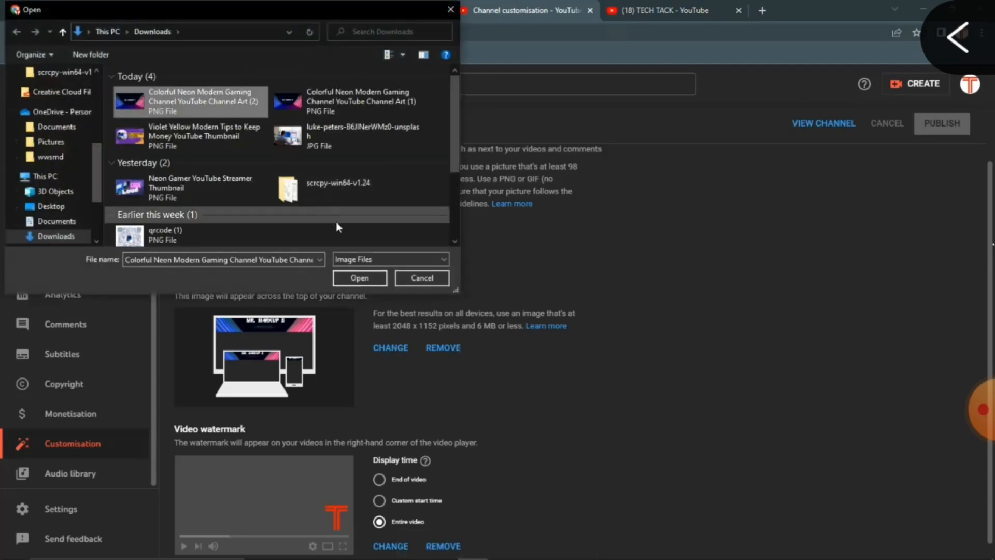
left_click(360, 279)
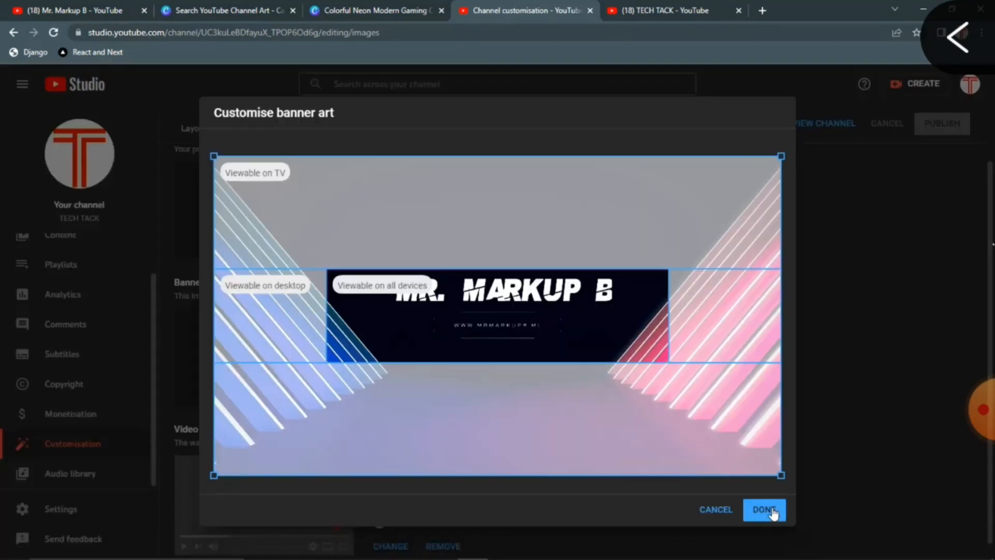
left_click(773, 511)
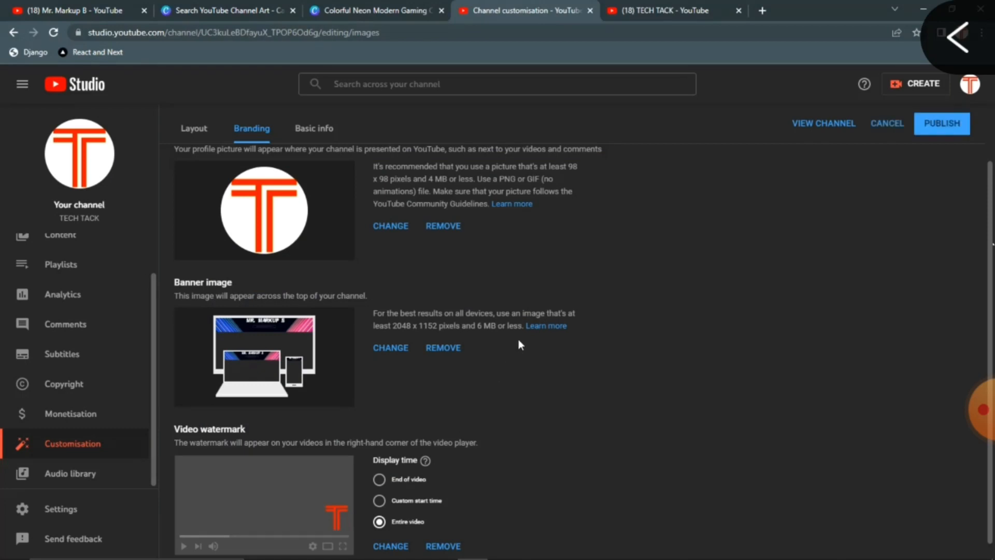
left_click(928, 125)
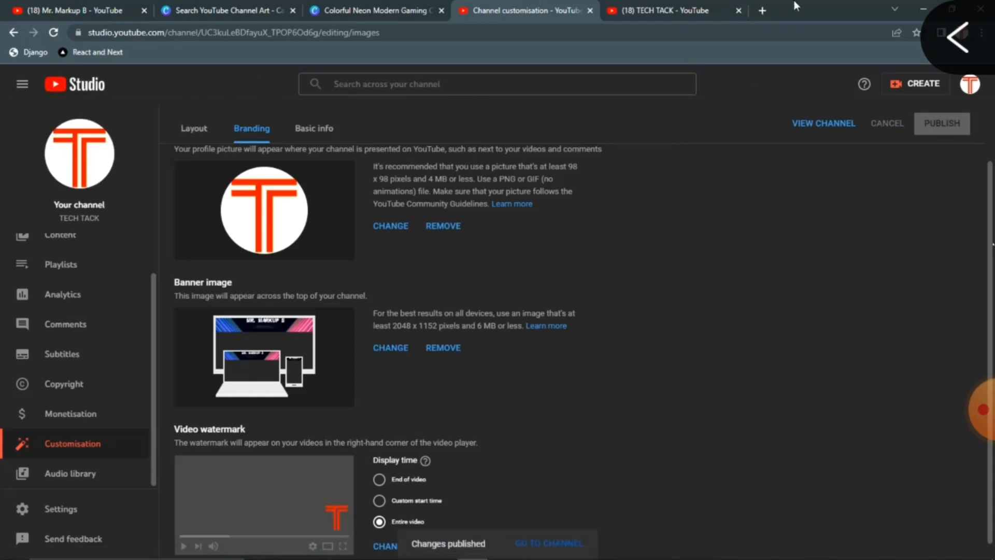
left_click(724, 13)
Reload the TECH TACK channel page to check the new neon banner.
left_click(58, 32)
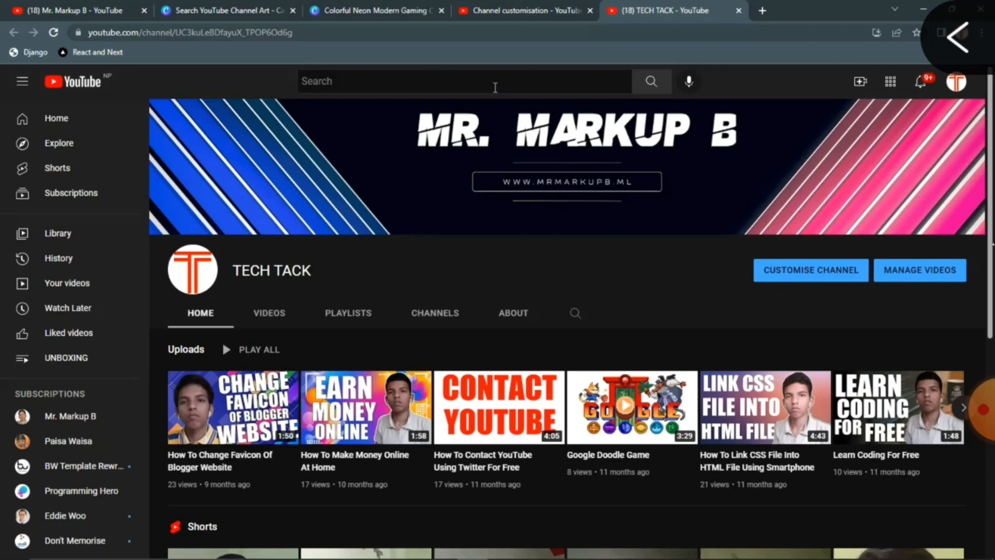
left_click(34, 5)
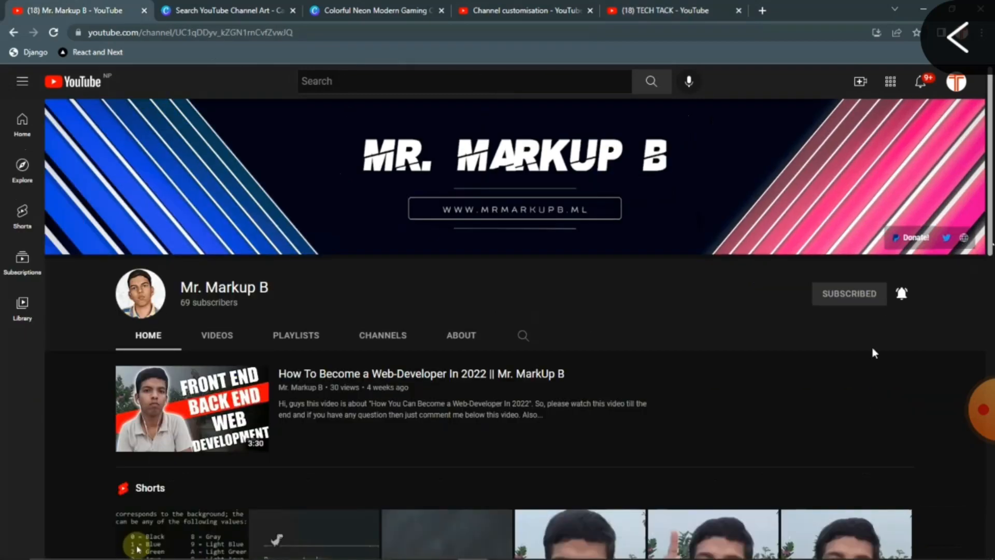
left_click(671, 9)
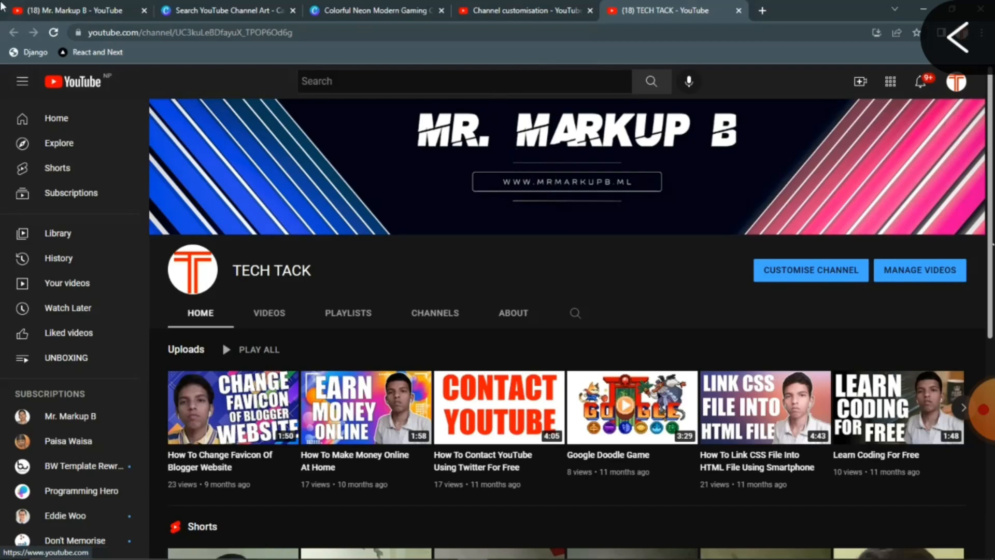
View the Mr. Markup B channel's Videos tab with the neon banner above the uploads.
left_click(62, 10)
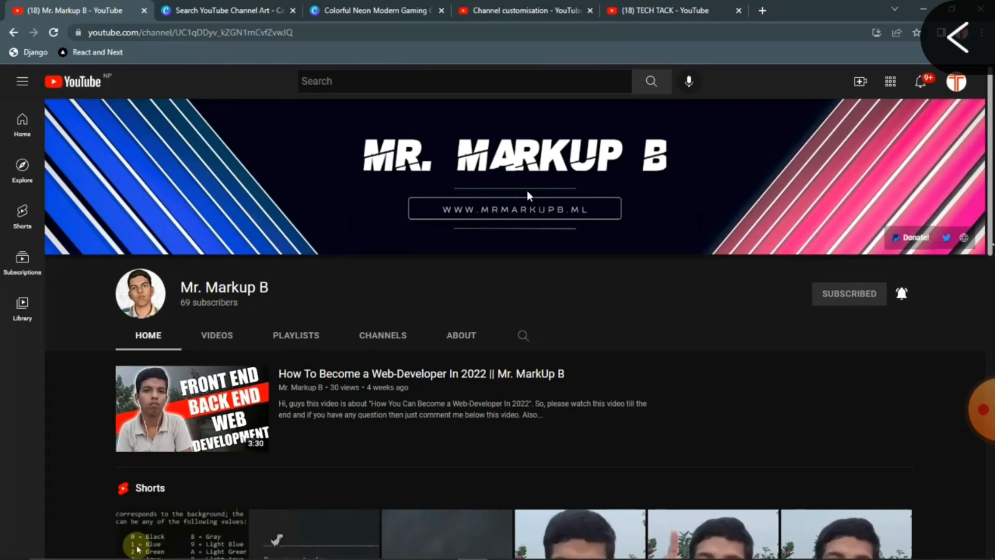
left_click(219, 342)
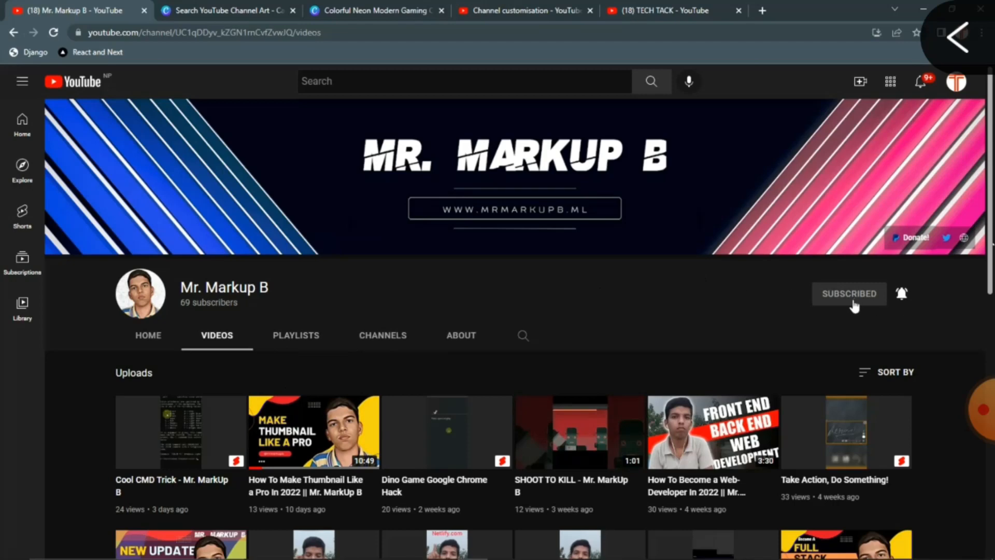
scroll(358, 259, "down", 2)
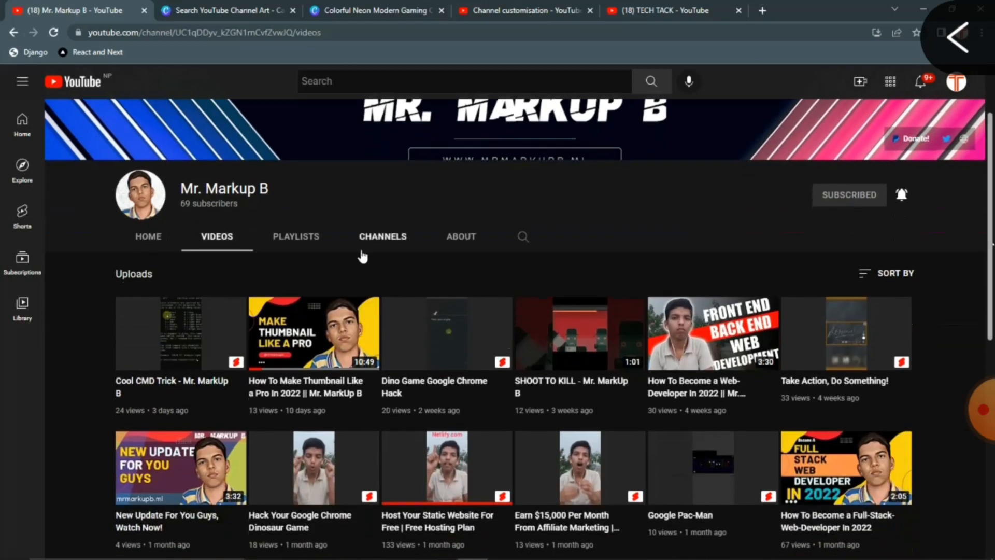
left_click(400, 4)
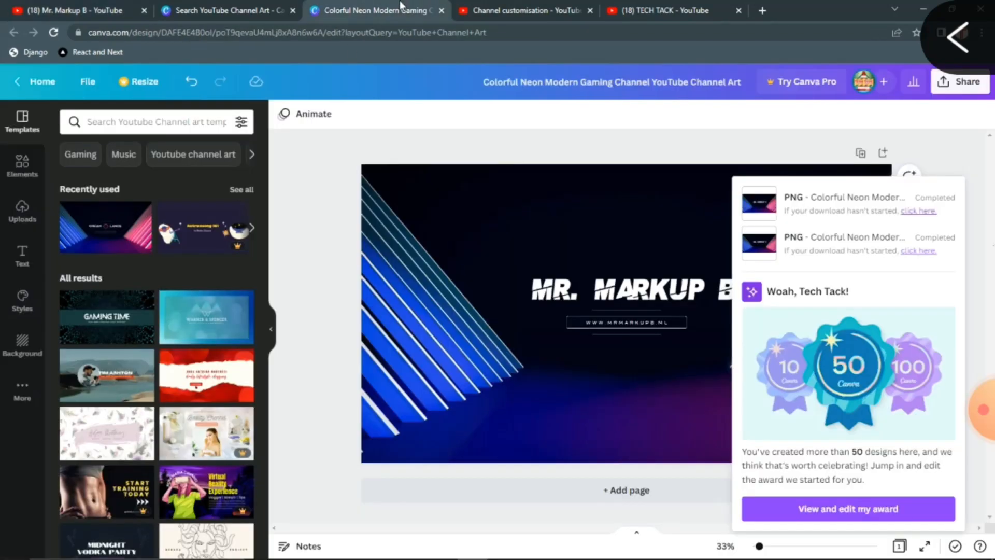
left_click(58, 5)
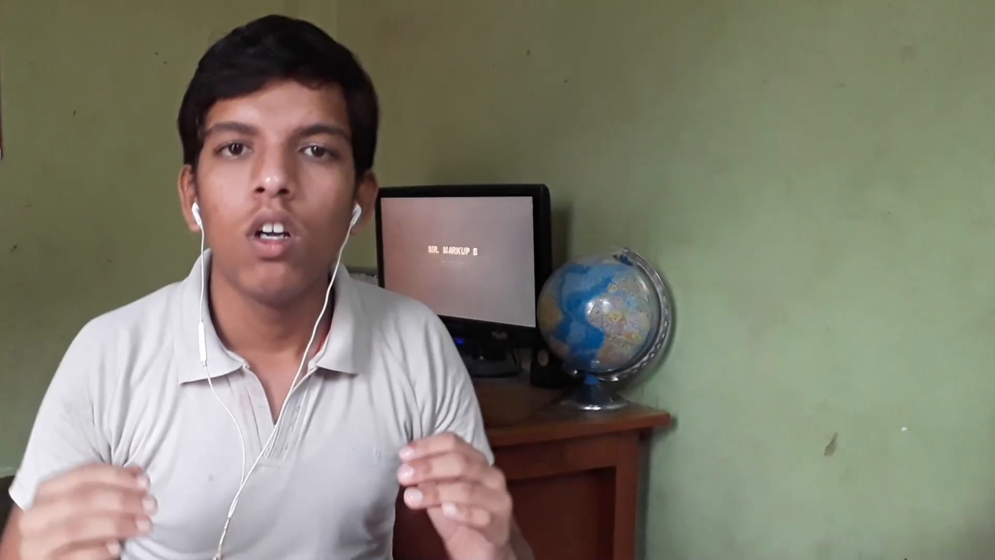